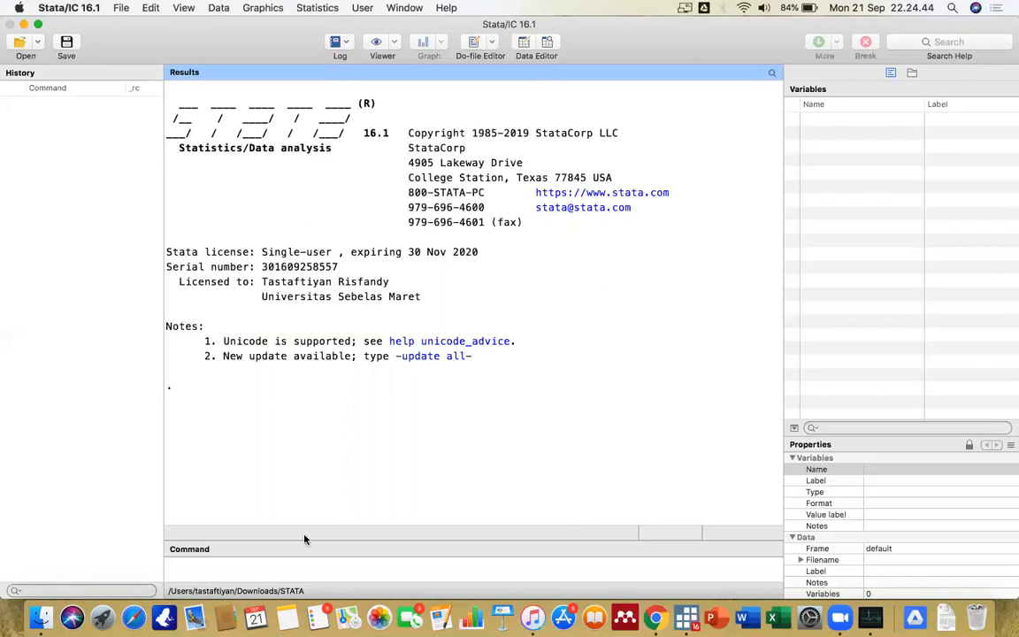
- Change the working directory to the STATA folder inside the account's Downloads folder with a cd command and the quoted full path
left_click(221, 566)
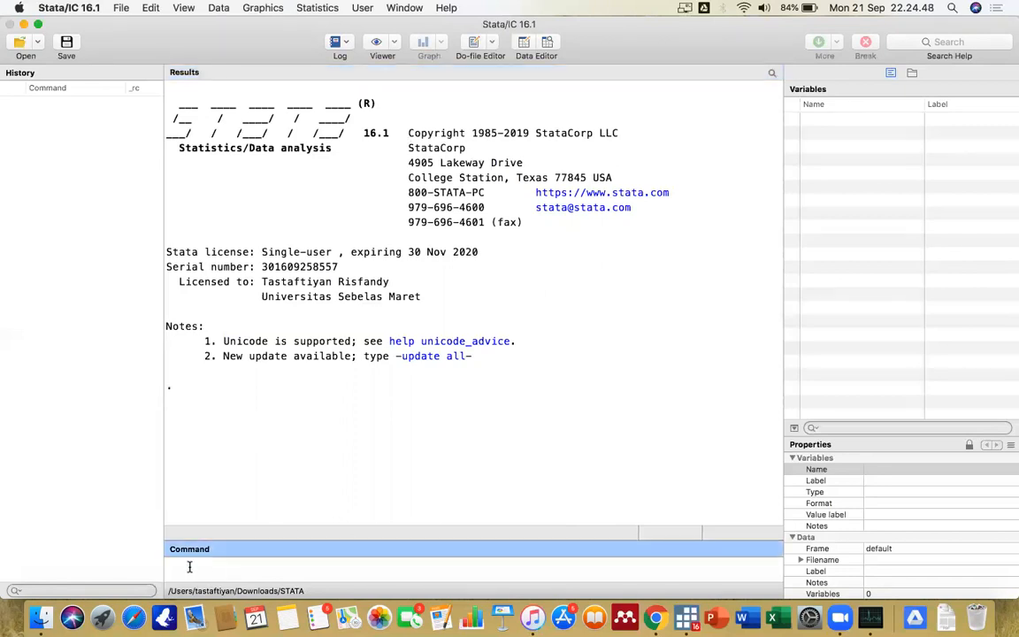
type("cd \"/Users/tastaftiyan")
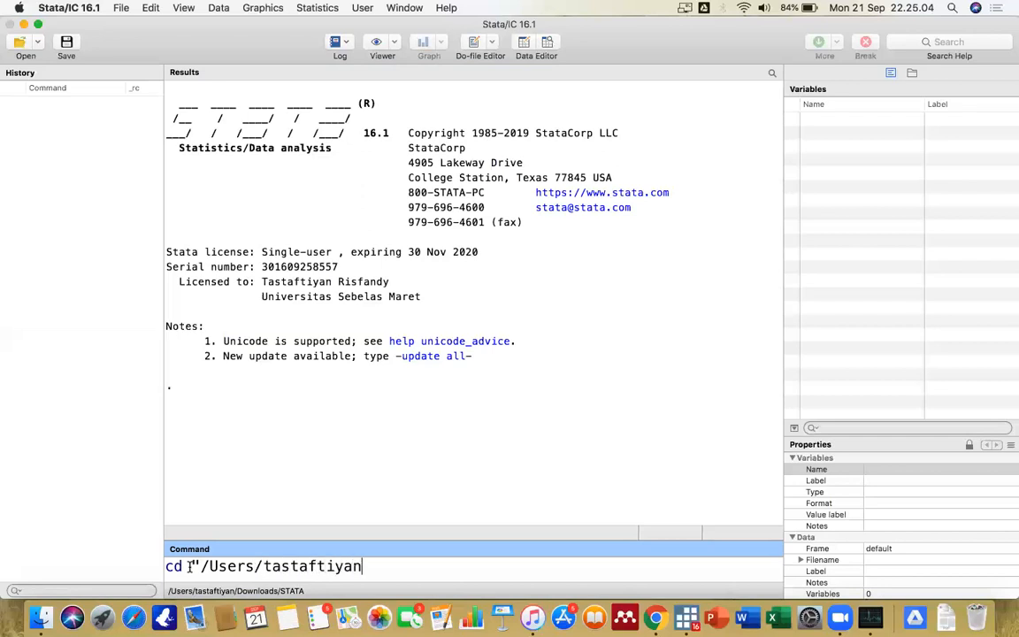
type("/Downloads/STATA\"")
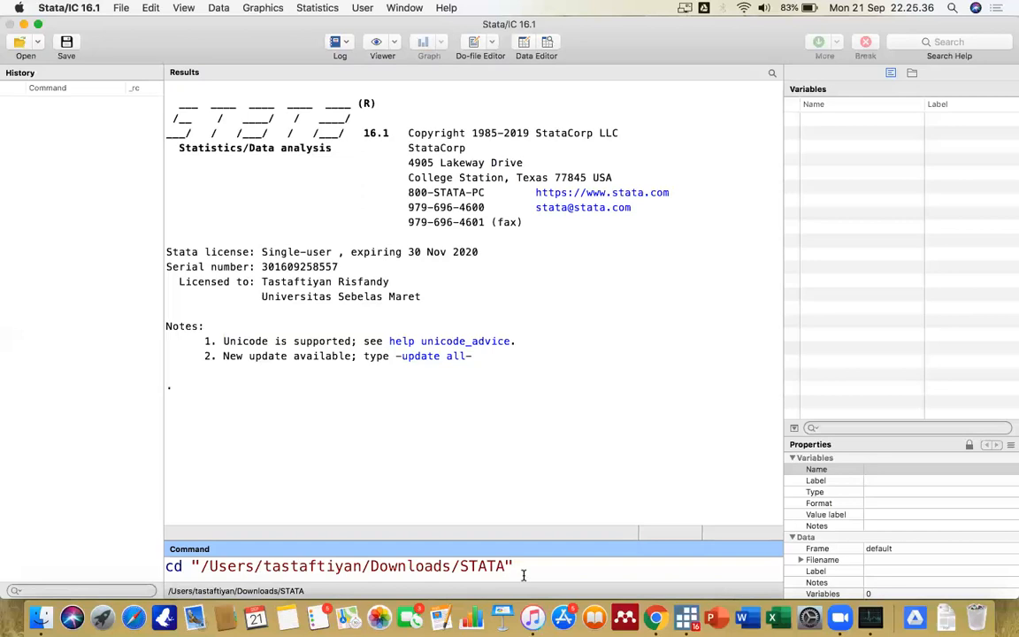
key("Return")
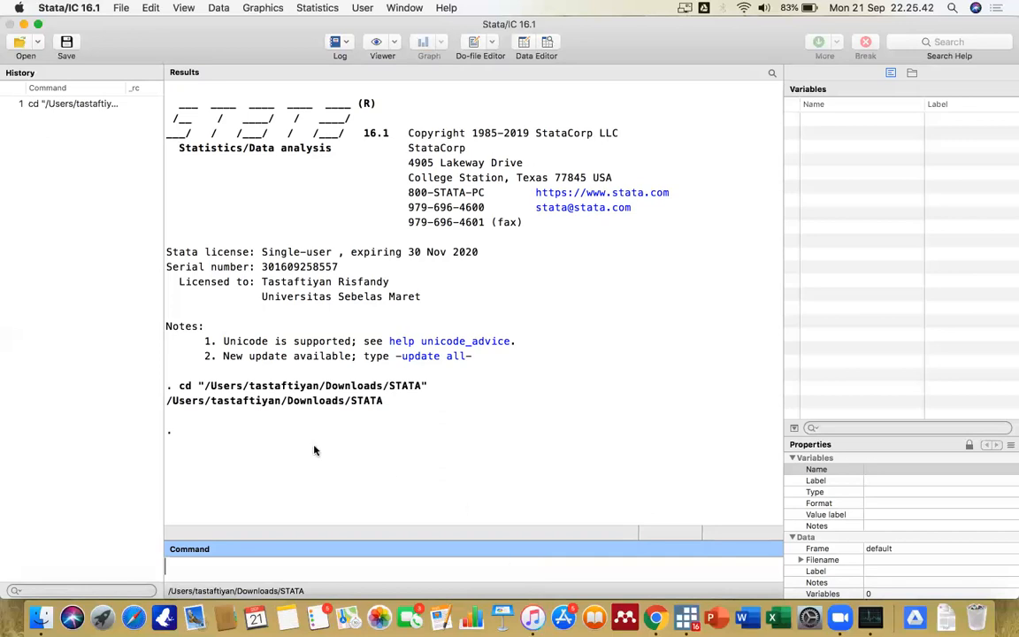
left_click_drag(200, 386, 447, 400)
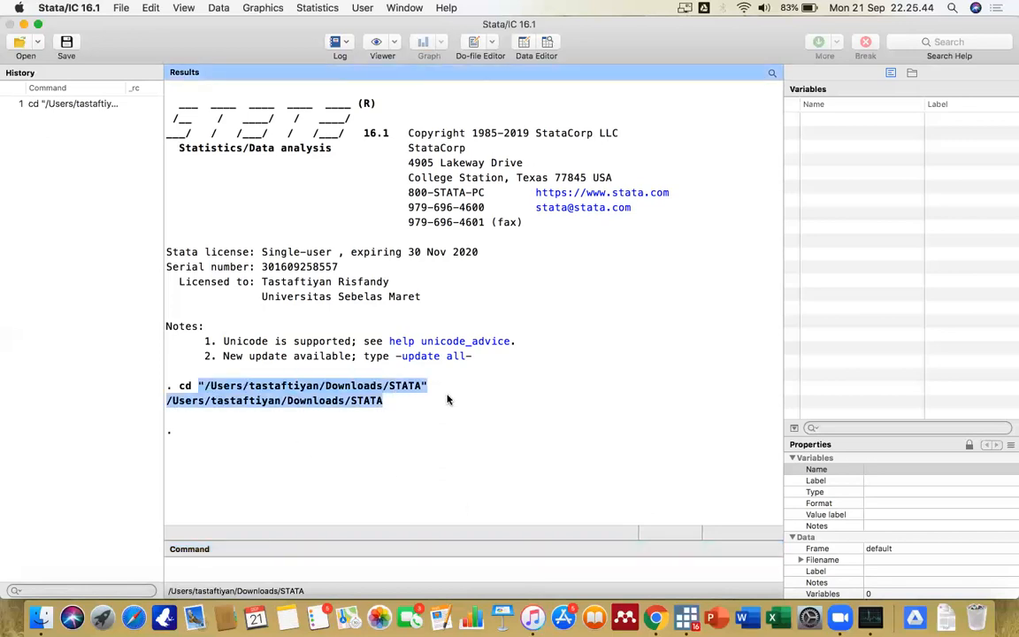
left_click(455, 423)
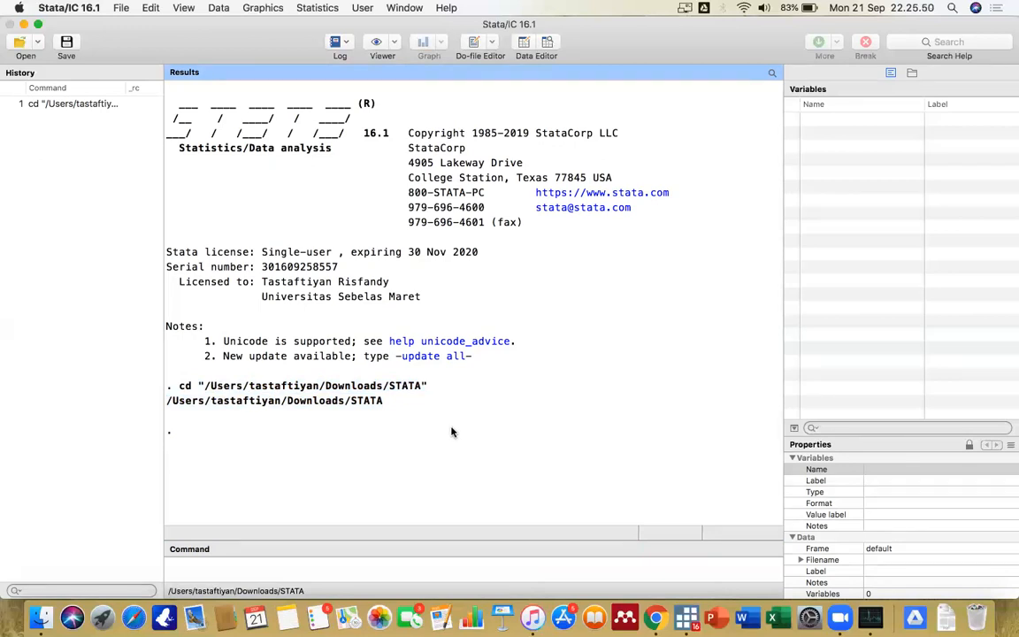
- Begin a log using command with the person's full name, joined by an underscore and followed by a comma, as the log file name
left_click(218, 563)
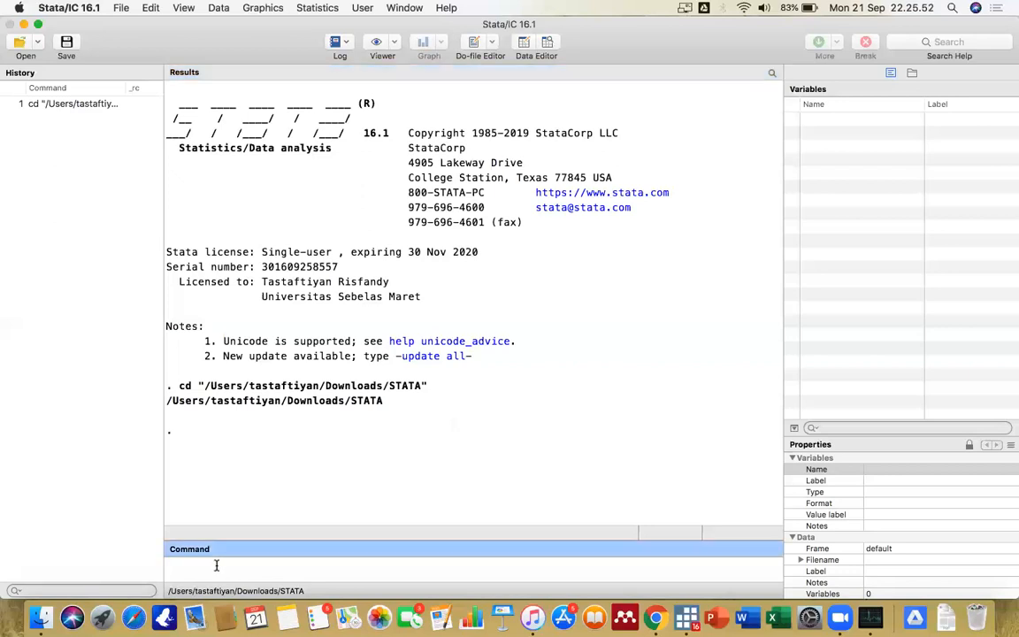
type("log using")
type("tastaf")
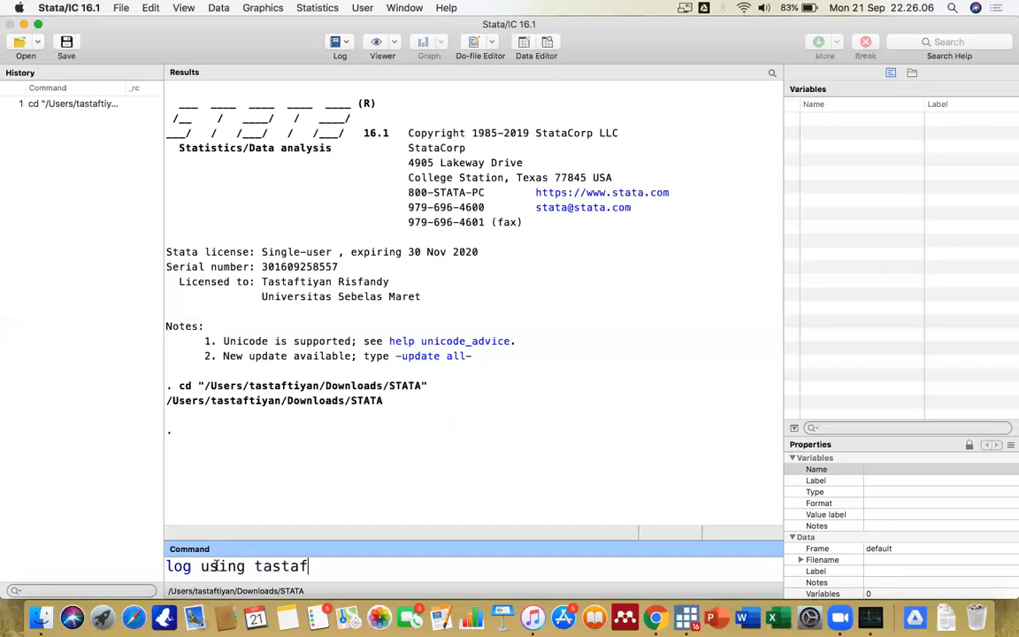
type("tiyabn")
key("BackSpace")
key("BackSpace")
type("n")
type(",")
key("Left")
type("_risfandy")
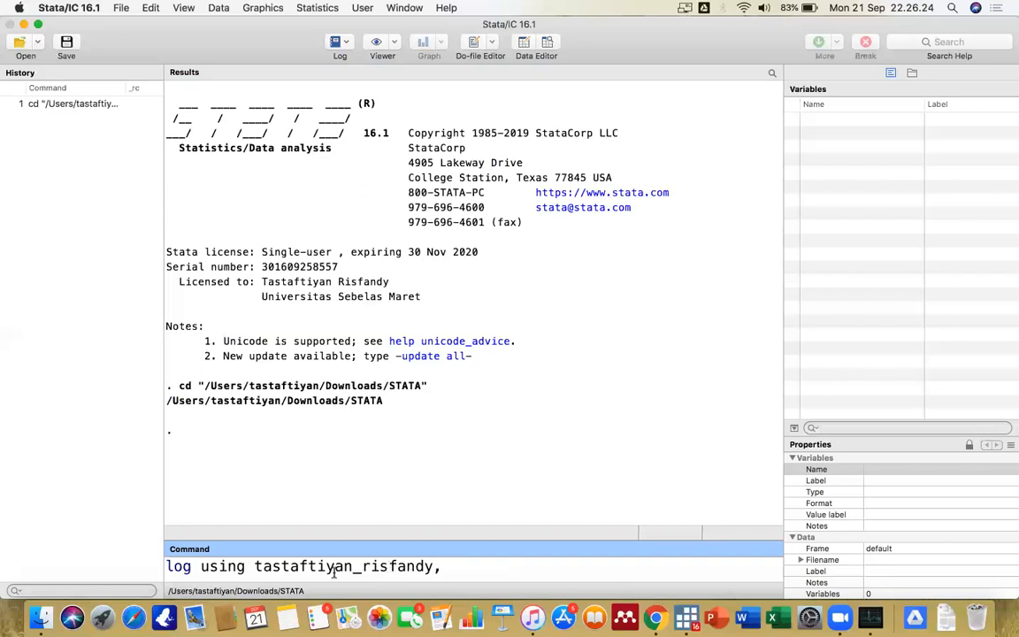
- Append a name() option to the log command, containing the same underscore-joined full name as the log file name
key("Left")
key("Left")
key("Left")
key("Left")
key("Left")
key("Left")
key("Left")
key("Left")
left_click_drag(253, 564, 431, 563)
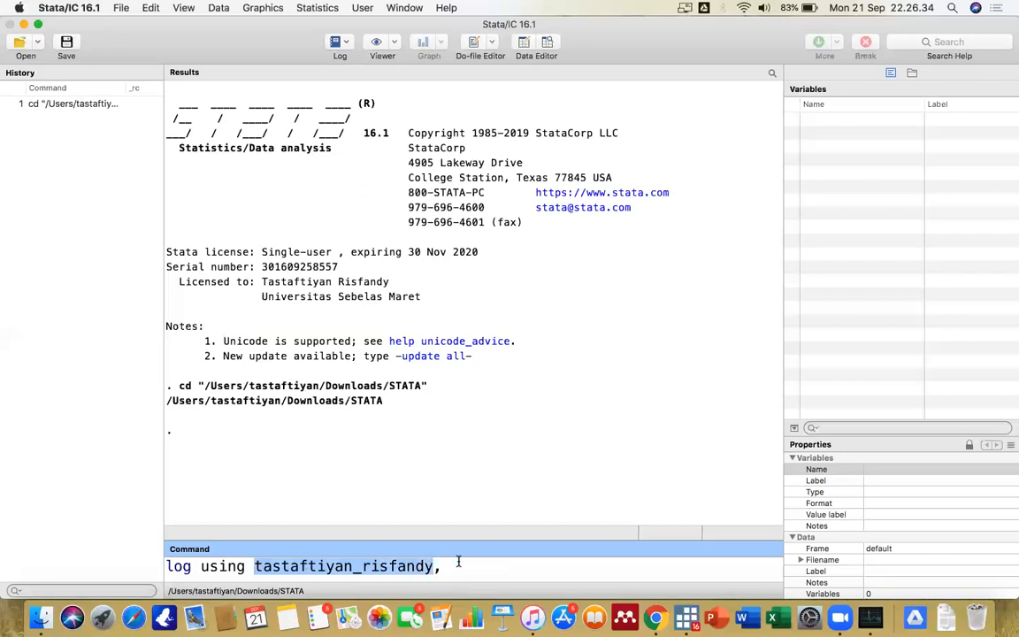
left_click(460, 566)
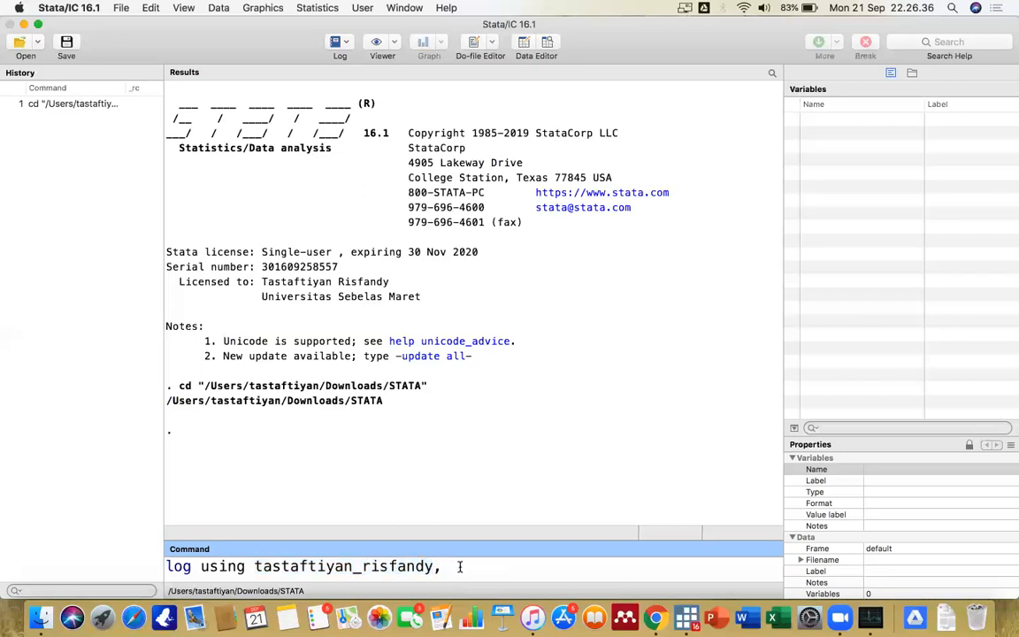
type("name(tastaftiyan_risfandy")
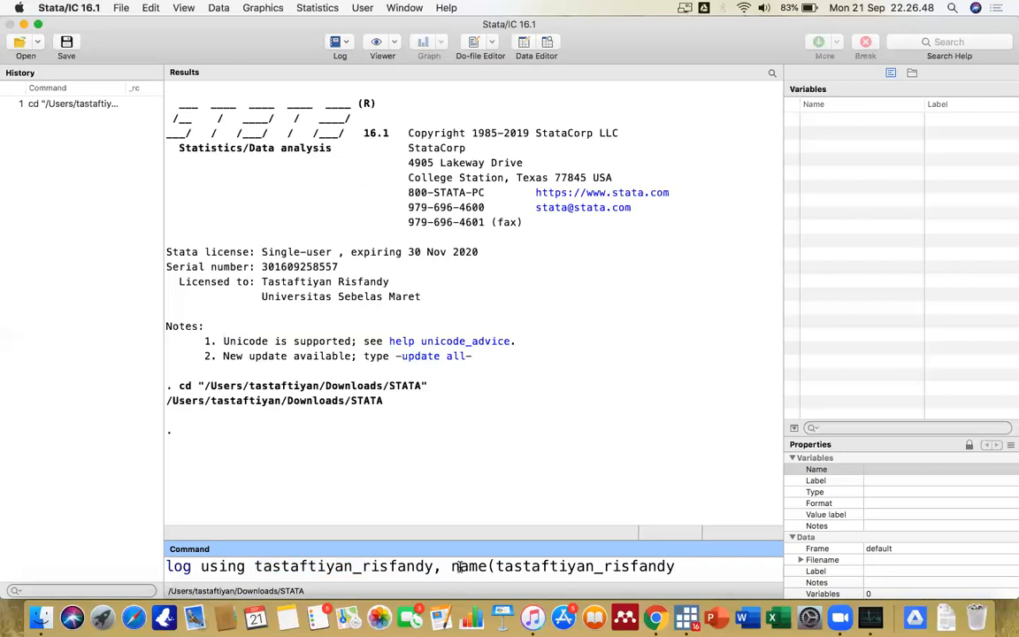
type(")")
left_click(317, 565)
left_click_drag(254, 565, 676, 566)
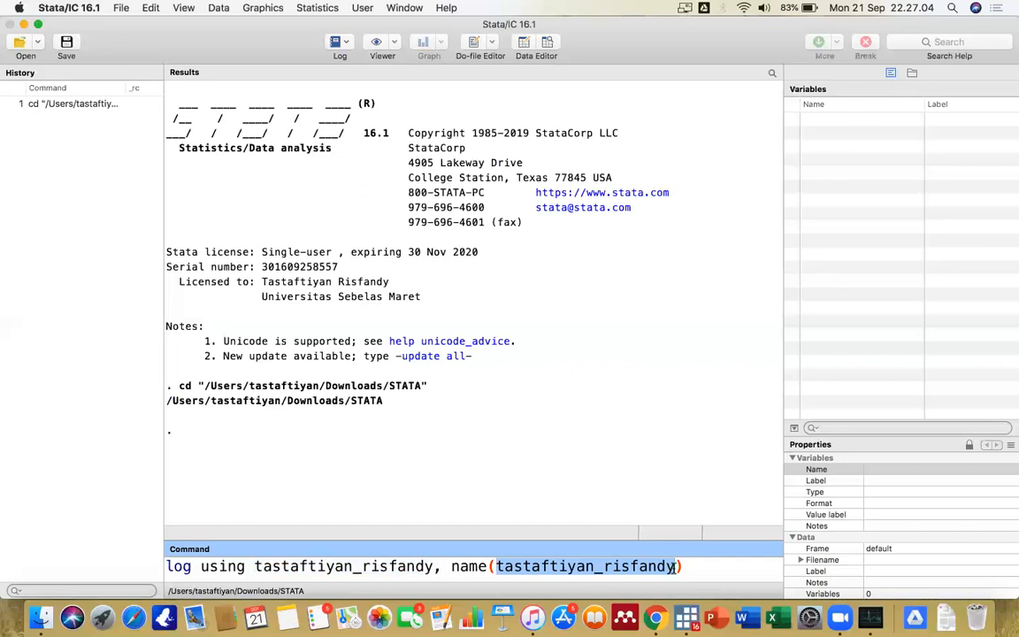
double_click(601, 566)
left_click(296, 566)
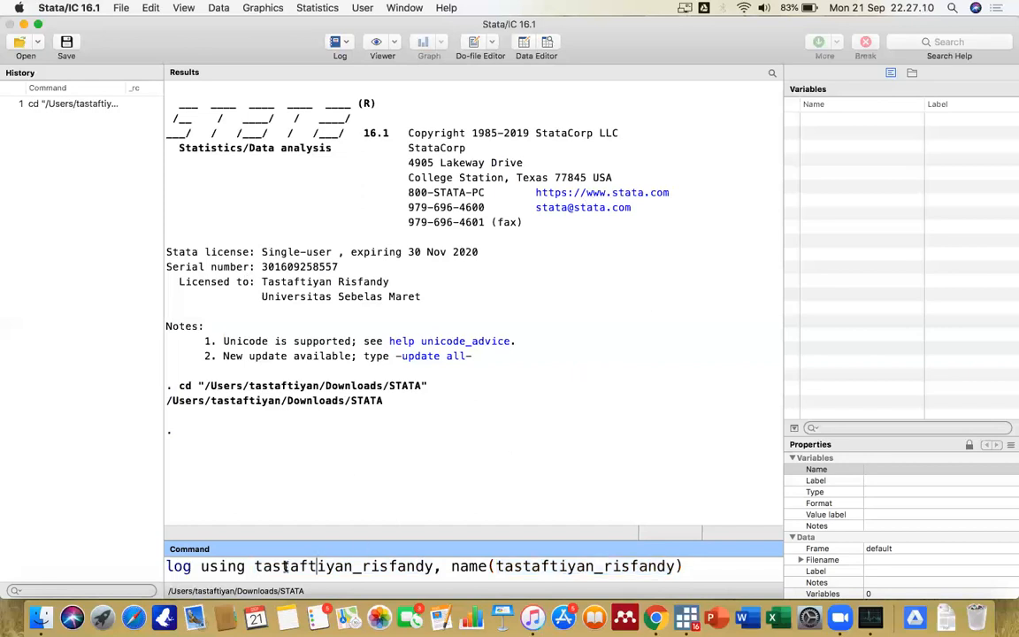
left_click_drag(256, 566, 434, 566)
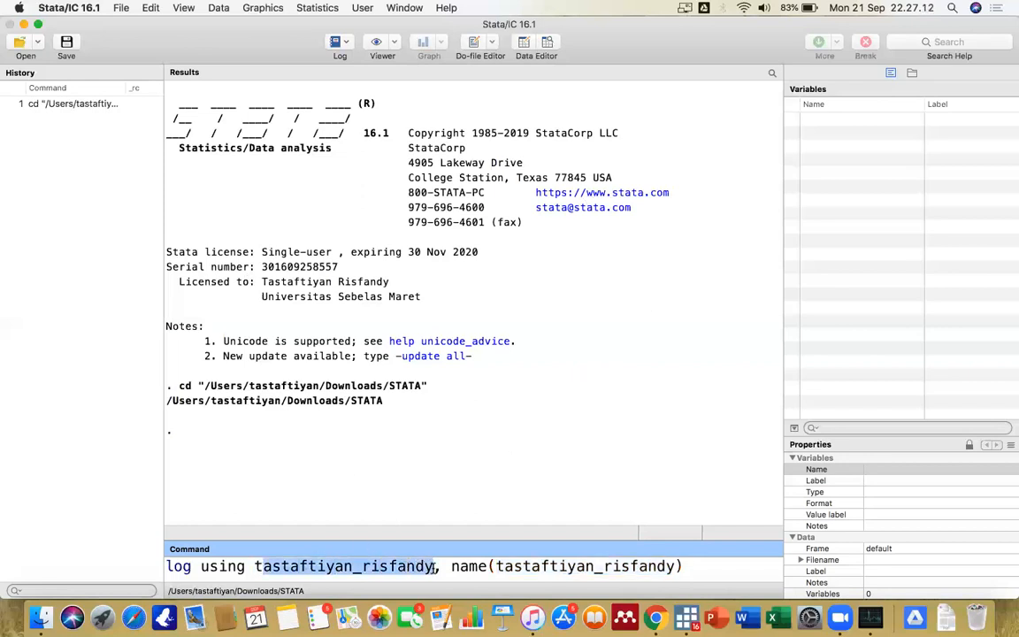
left_click(496, 566)
left_click_drag(496, 566, 675, 565)
key("super+c")
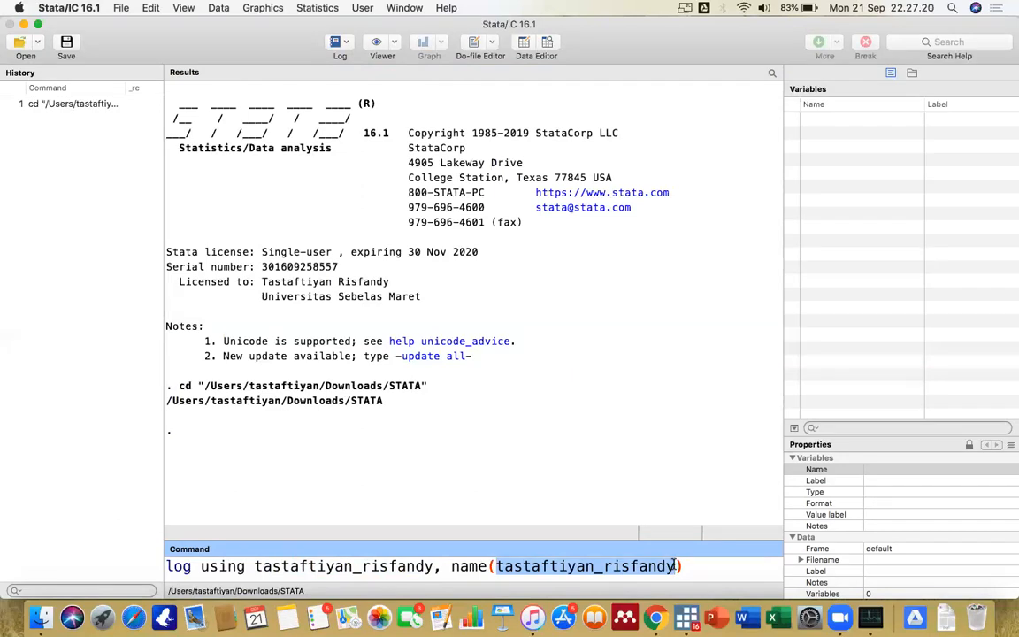
type("XXX")
key("BackSpace")
key("BackSpace")
key("BackSpace")
key("BackSpace")
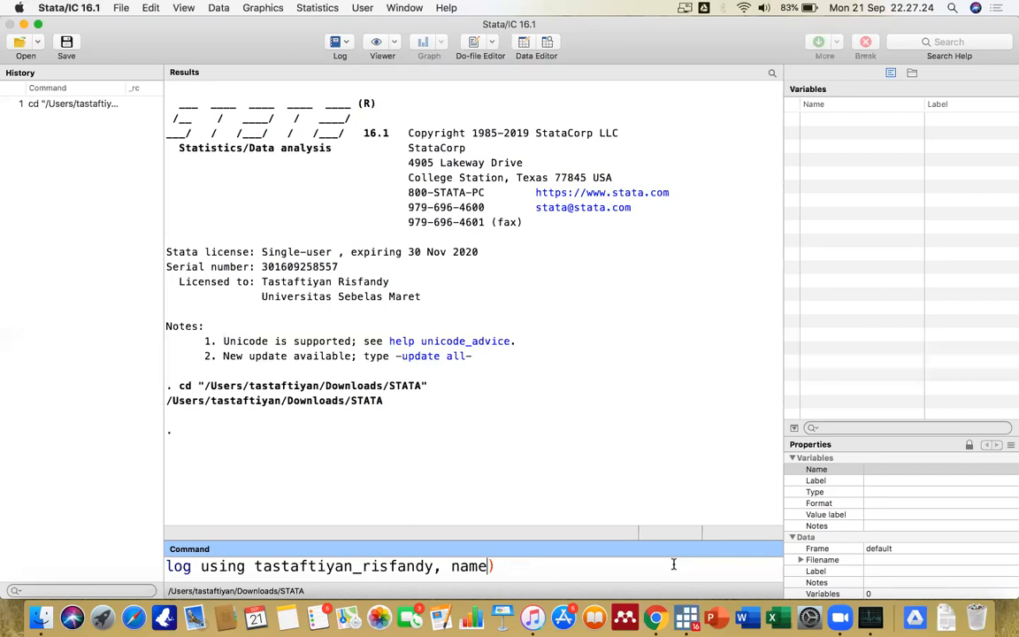
type("(")
key("super+v")
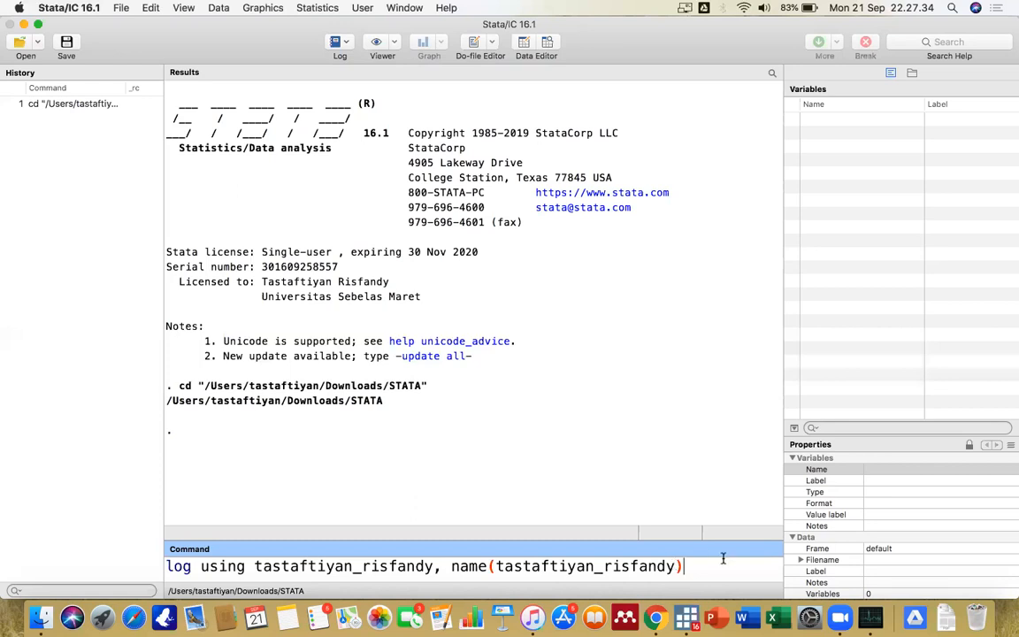
- Add the replace option to the log command and run it to start logging
type("replace")
key("Return")
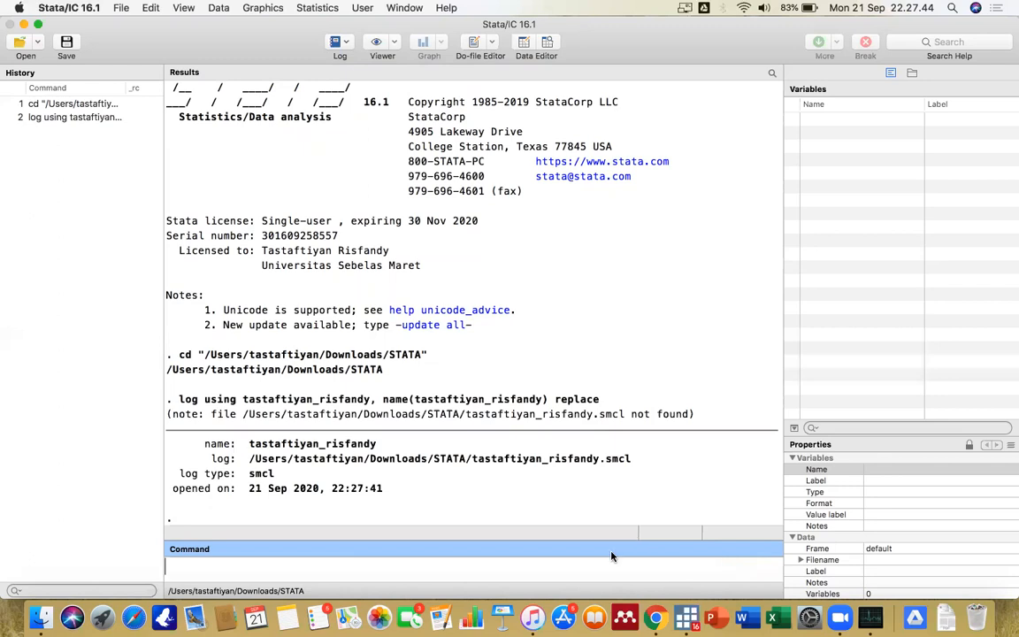
left_click_drag(211, 413, 544, 414)
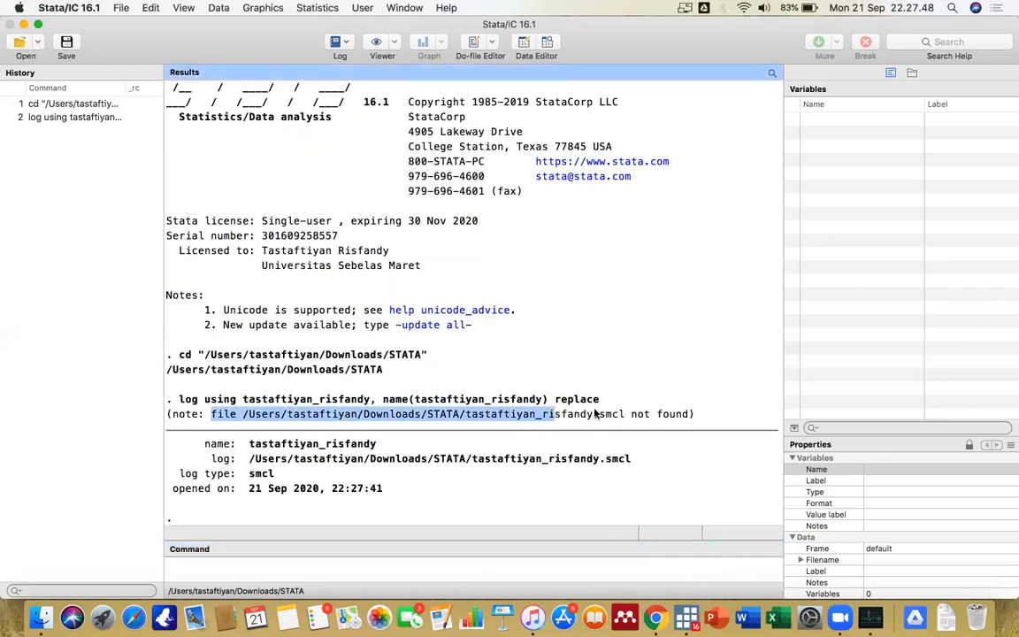
left_click(672, 412)
left_click_drag(690, 413, 588, 421)
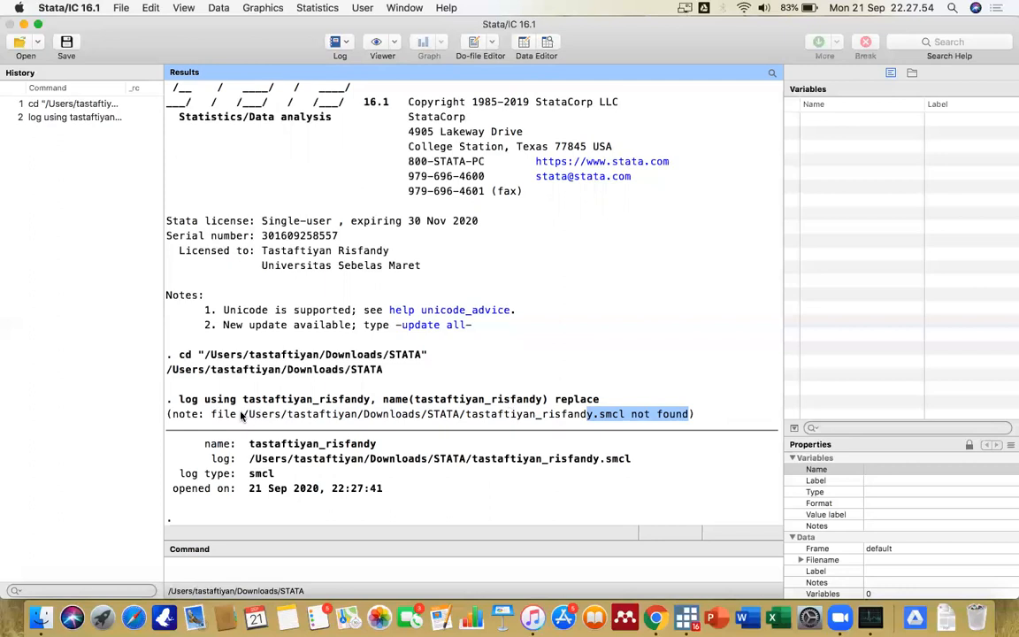
left_click_drag(249, 415, 686, 416)
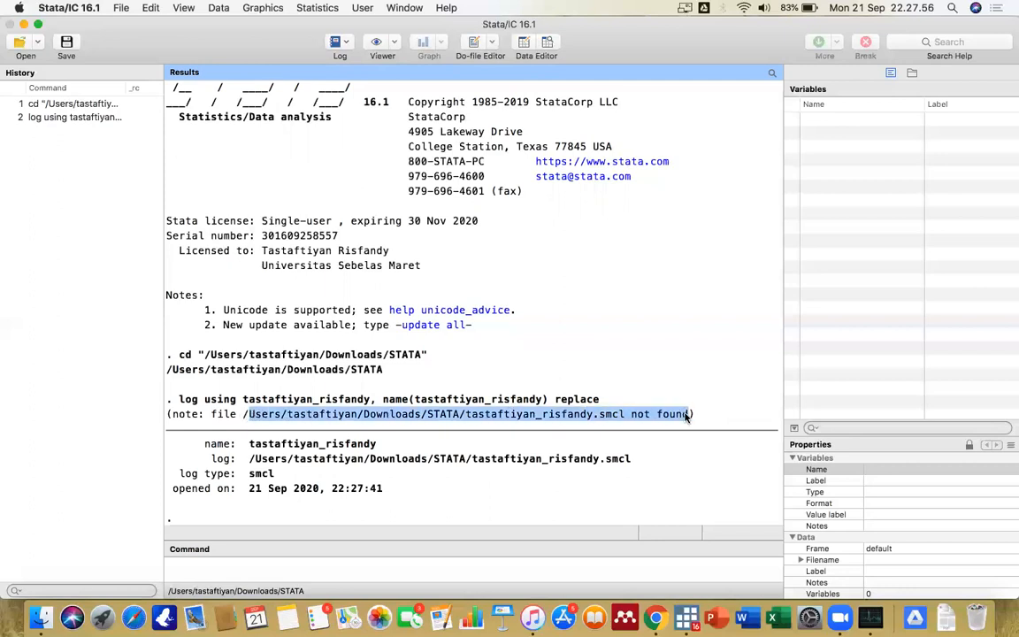
left_click(619, 376)
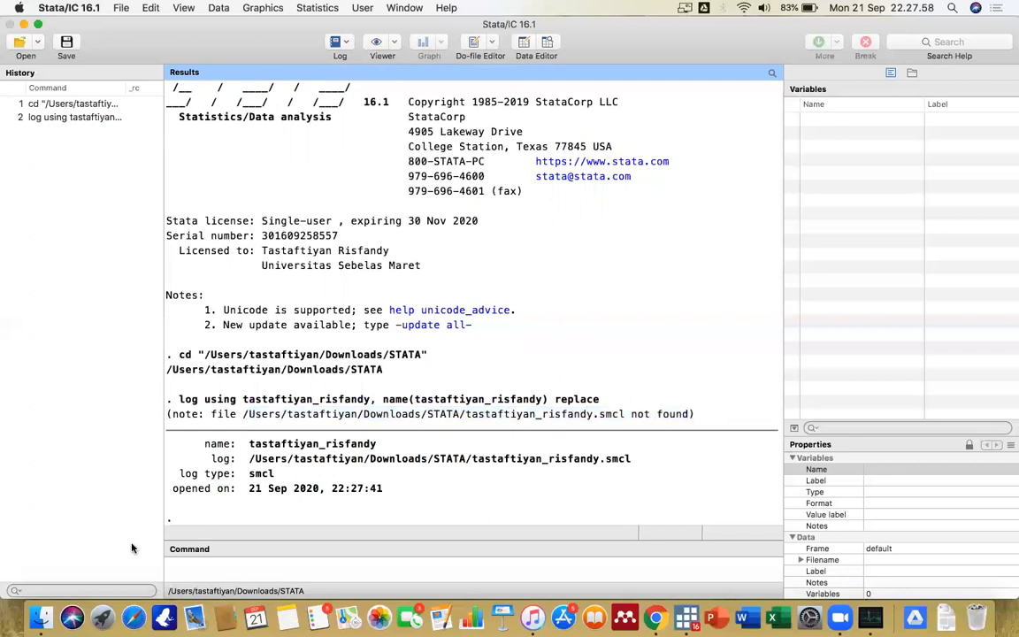
- Switch to Finder, check the log file in the STATA folder under Downloads, and return to Stata
left_click(39, 612)
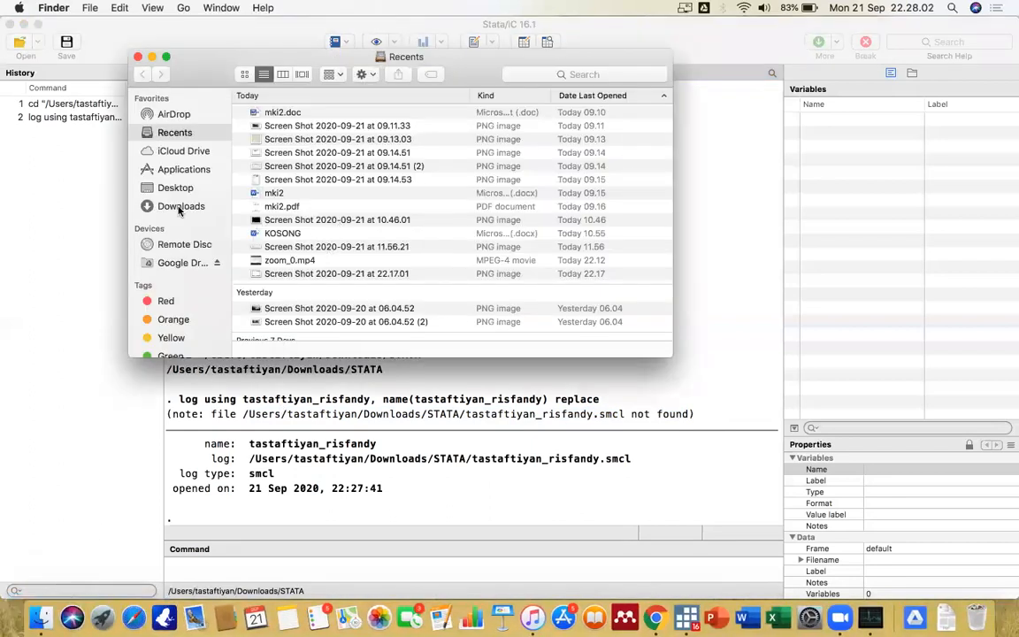
left_click(179, 207)
double_click(253, 222)
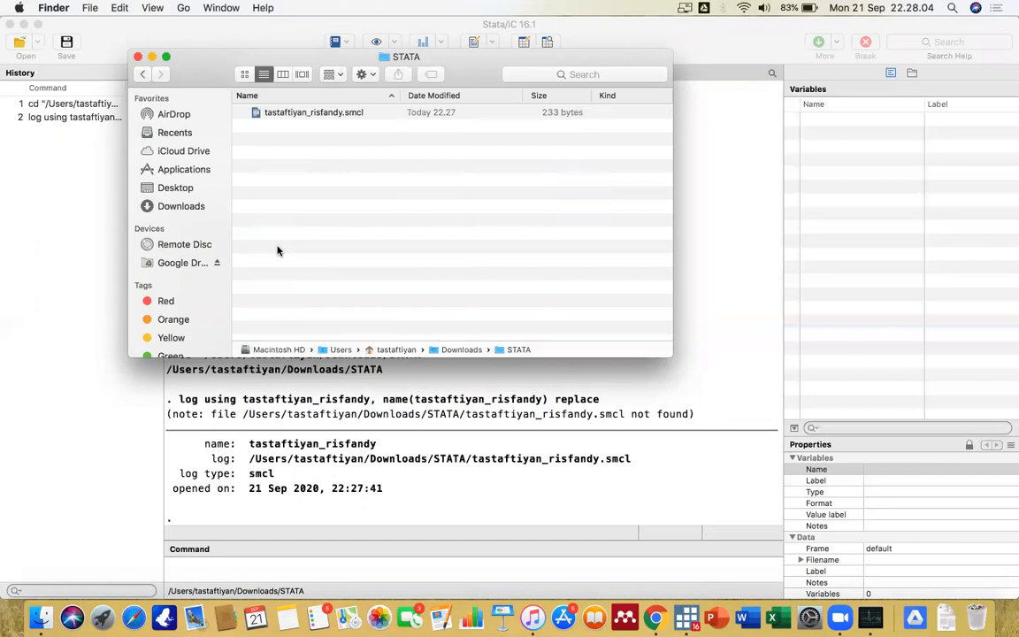
left_click(311, 113)
left_click(333, 133)
left_click(320, 115)
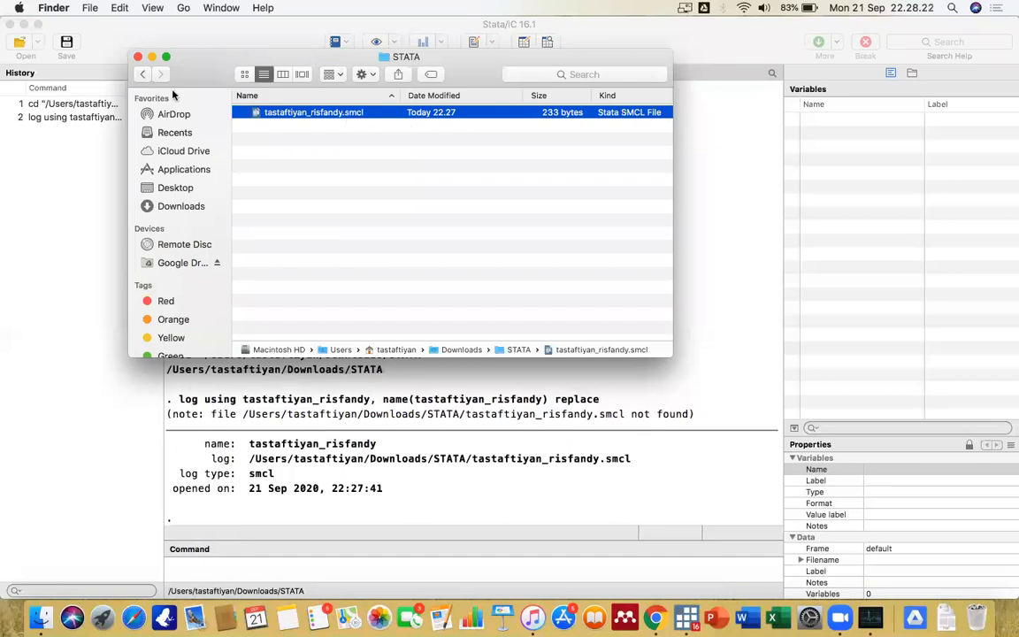
left_click(137, 58)
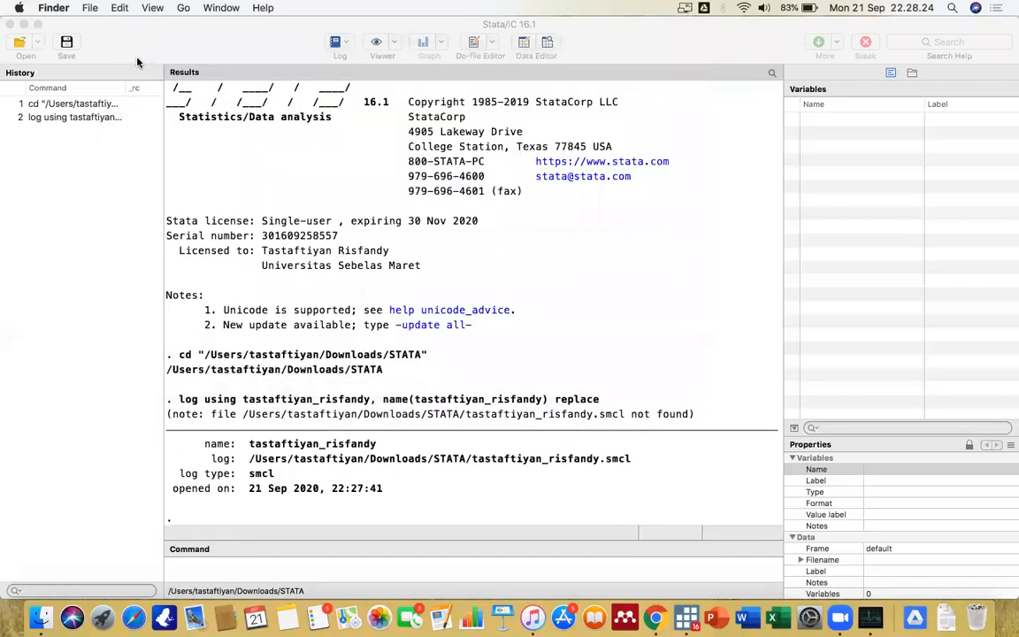
left_click(372, 480)
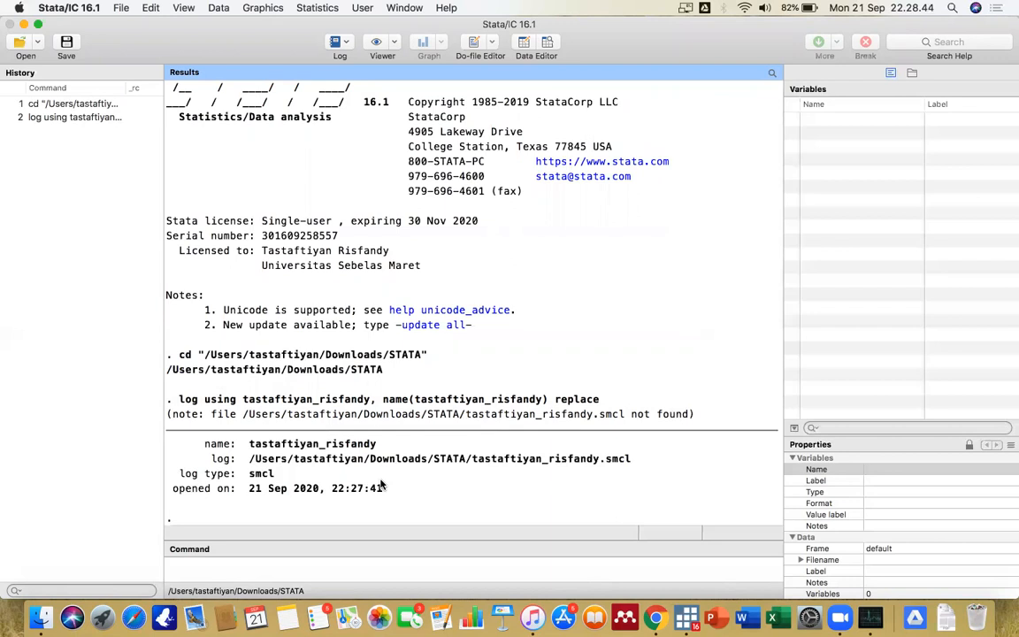
- Enter the command sysuse auto without running it, and look through the list of example datasets installed with Stata
left_click(241, 569)
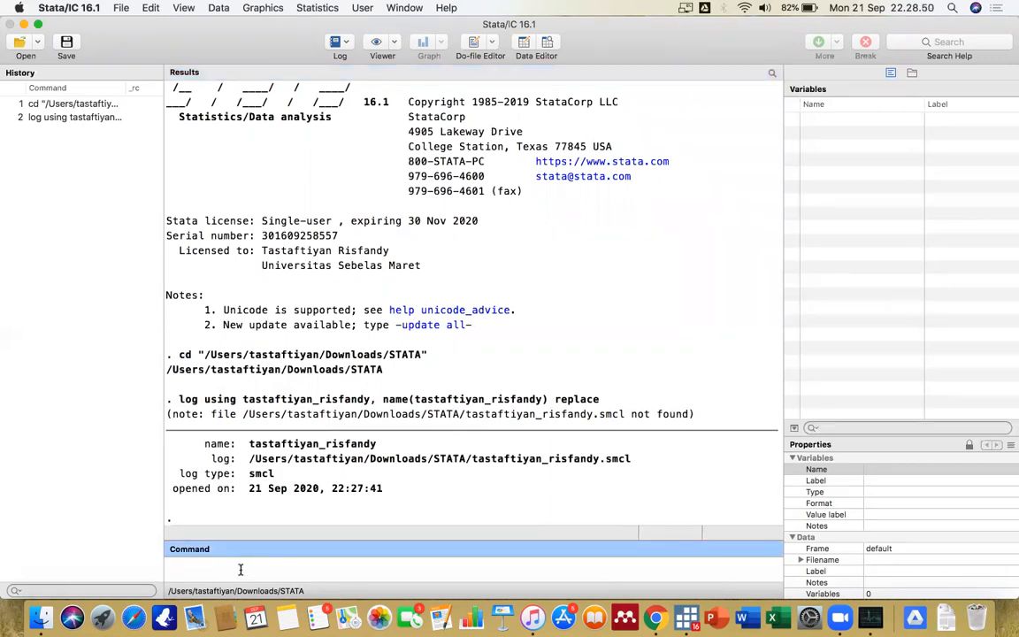
type("sysuse auto")
left_click(92, 10)
mouse_move(120, 9)
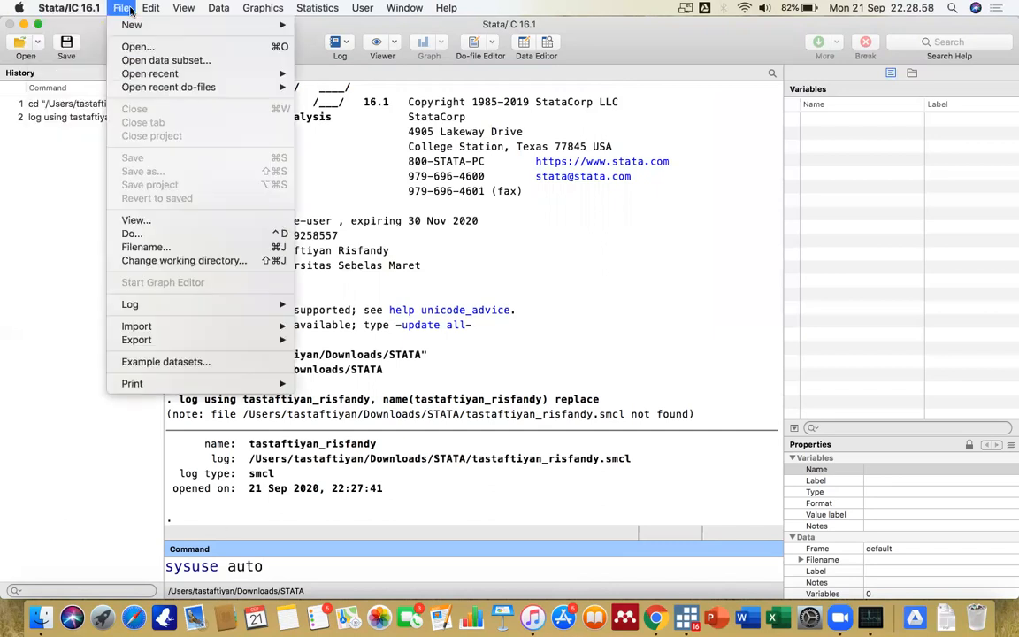
left_click(146, 361)
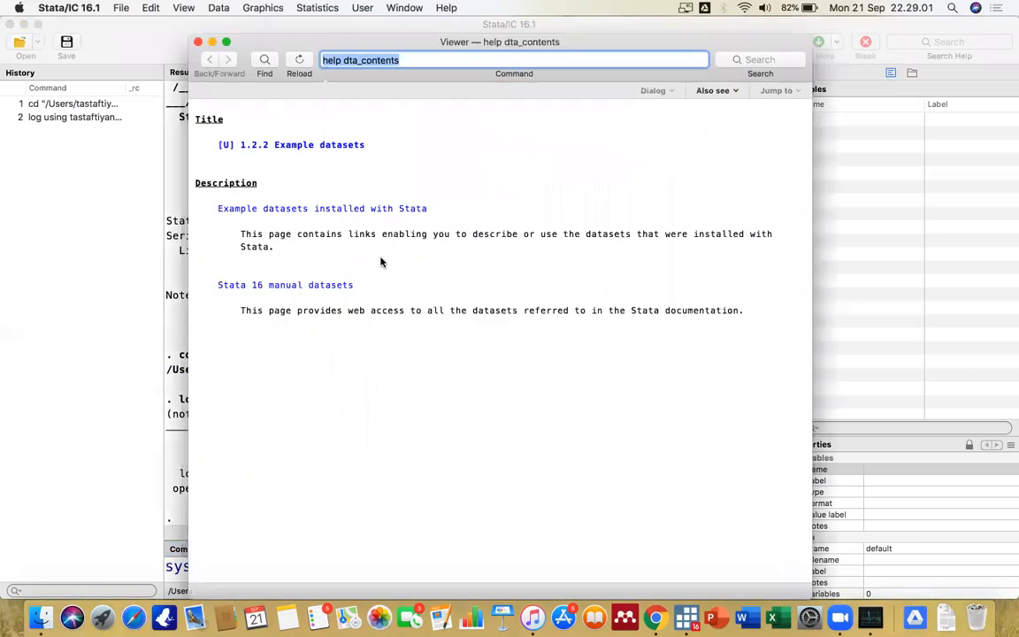
left_click(315, 208)
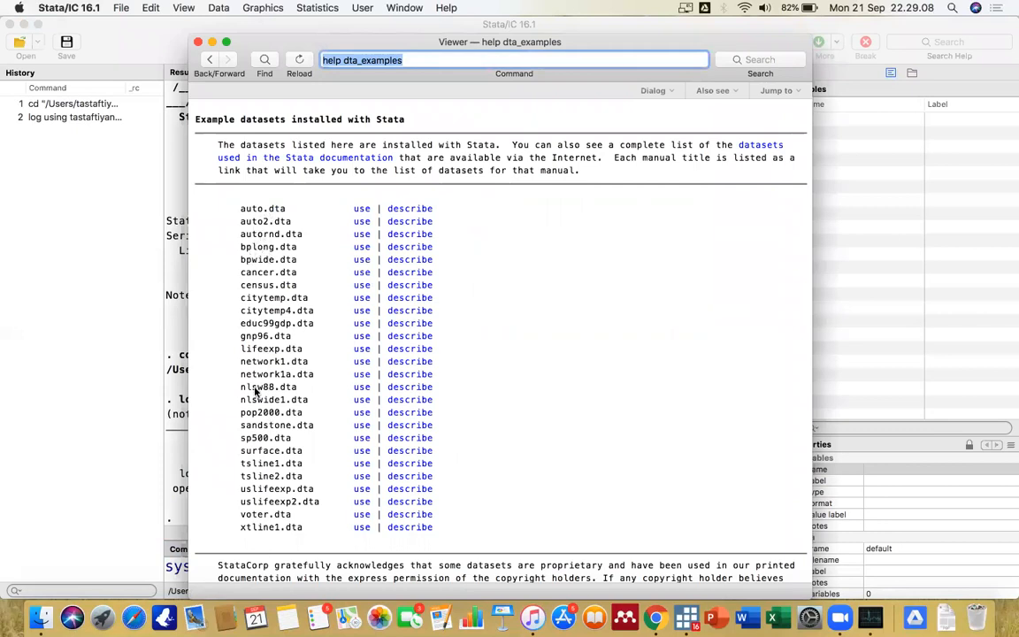
left_click(198, 43)
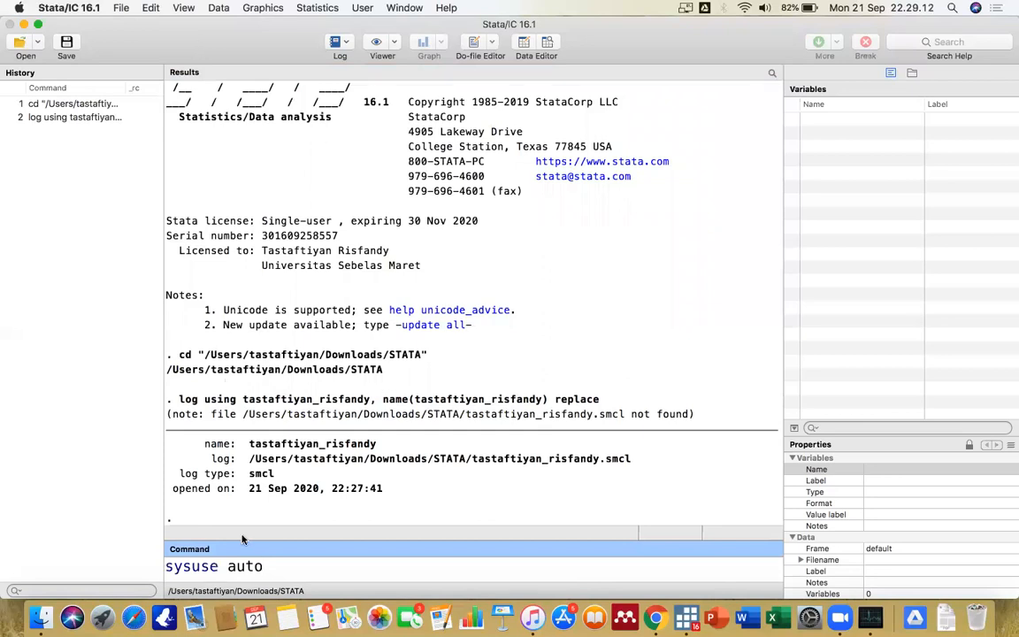
- Change the pending command to sysuse auto2 and run it to load that example dataset
type("2")
key("Return")
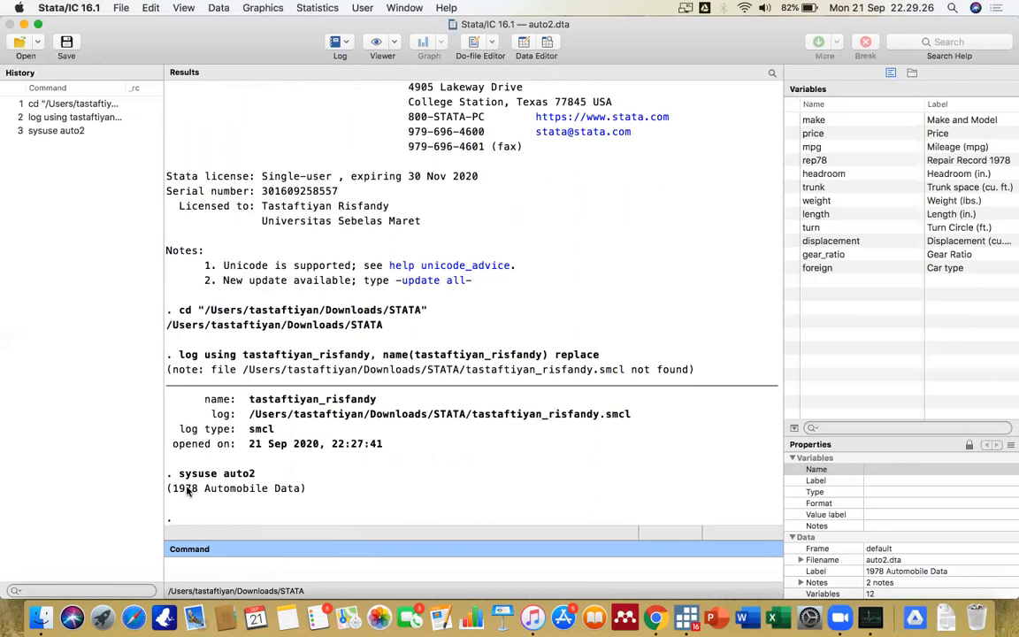
left_click_drag(205, 489, 306, 489)
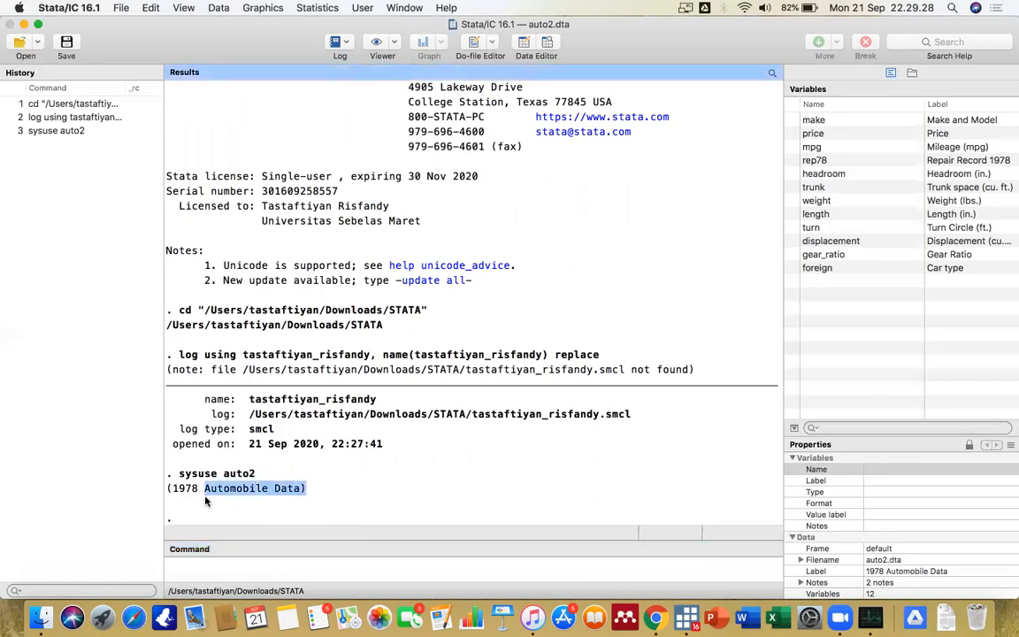
double_click(175, 489)
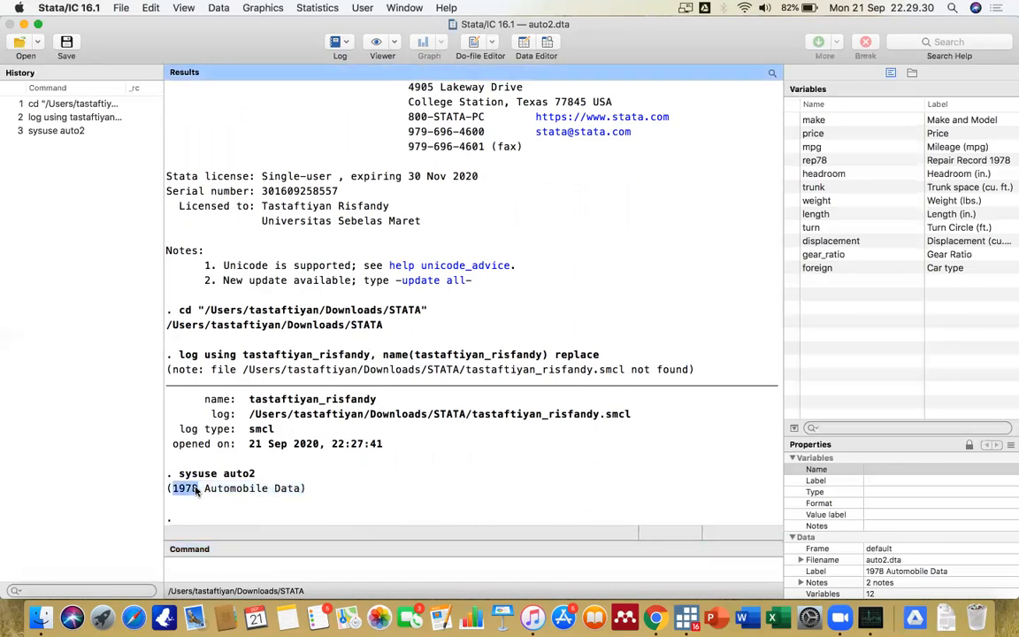
left_click(382, 456)
left_click_drag(173, 473, 313, 496)
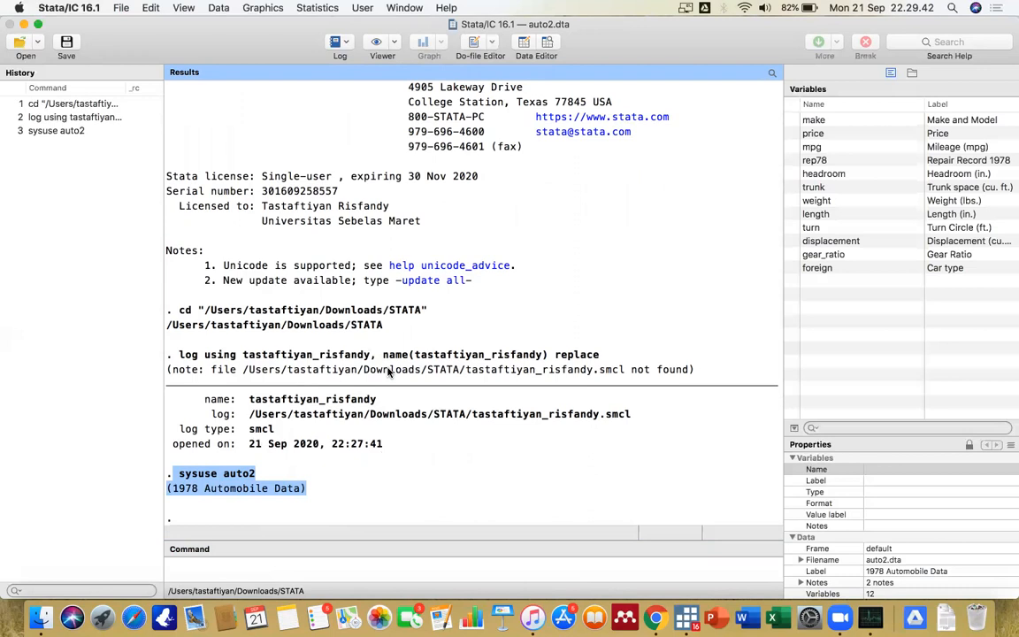
left_click(299, 447)
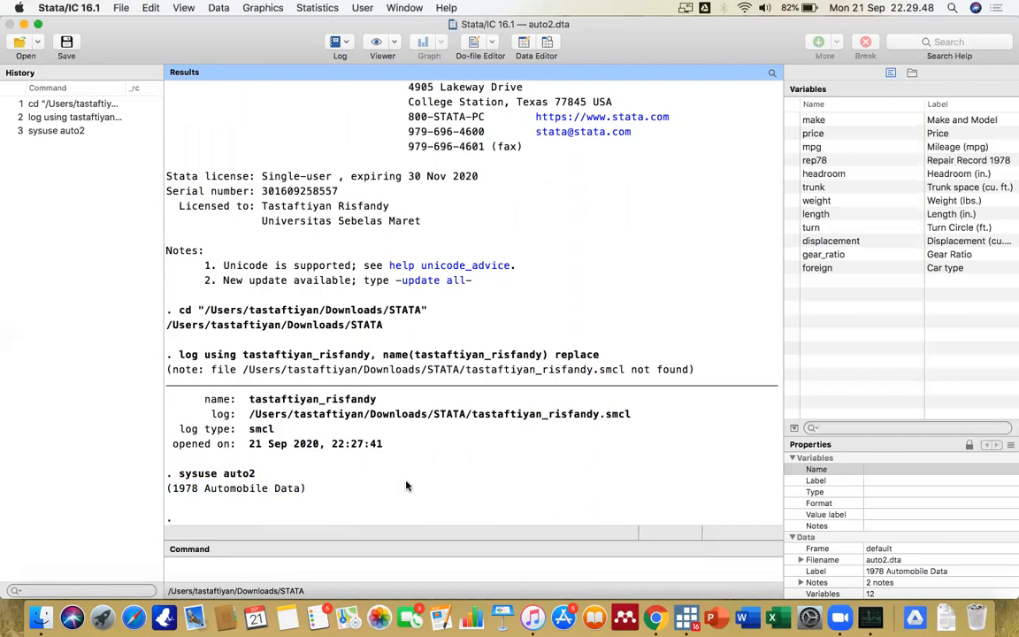
- Run the describe command on the loaded dataset and check the dataset title and year in its output
left_click(236, 566)
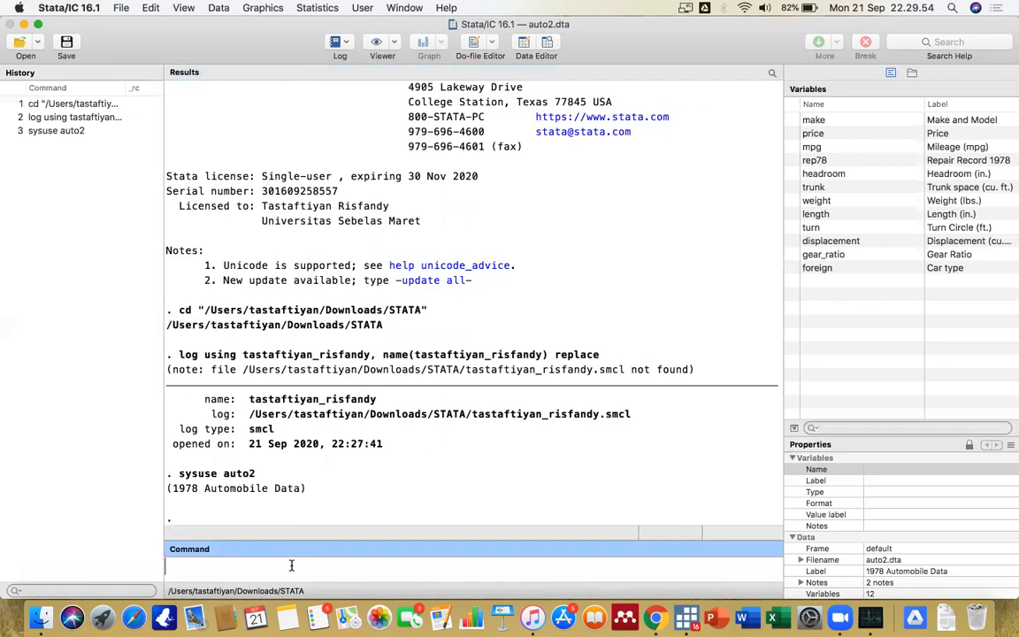
type("describe")
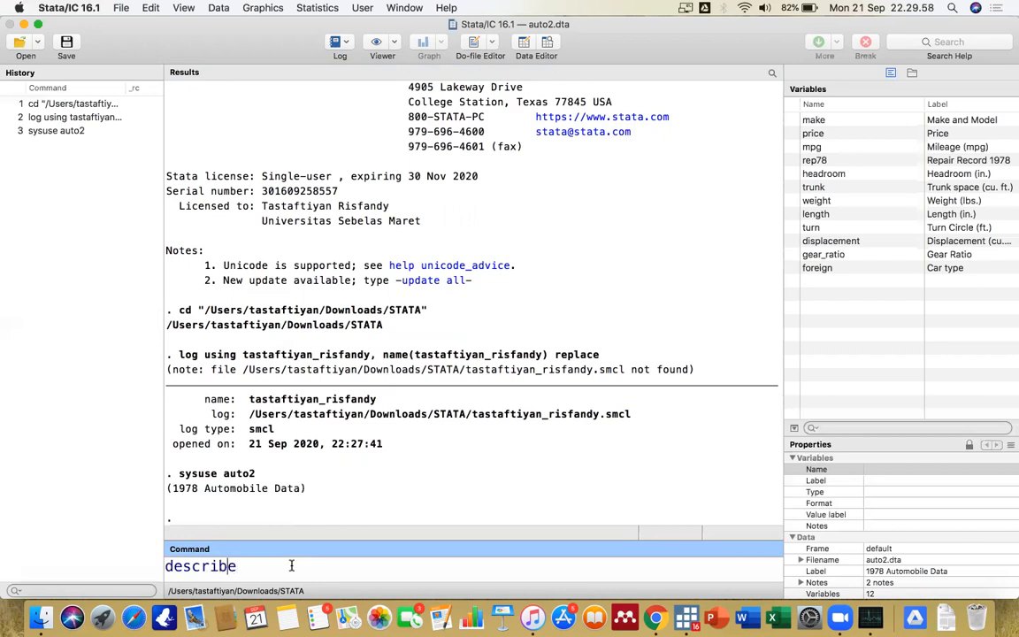
key("Return")
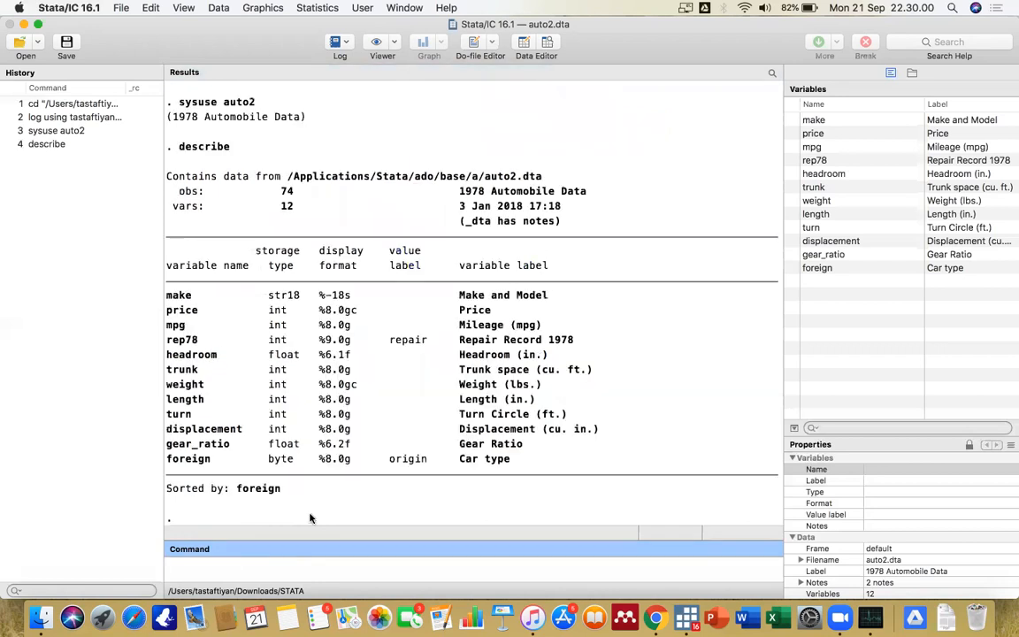
left_click(495, 195)
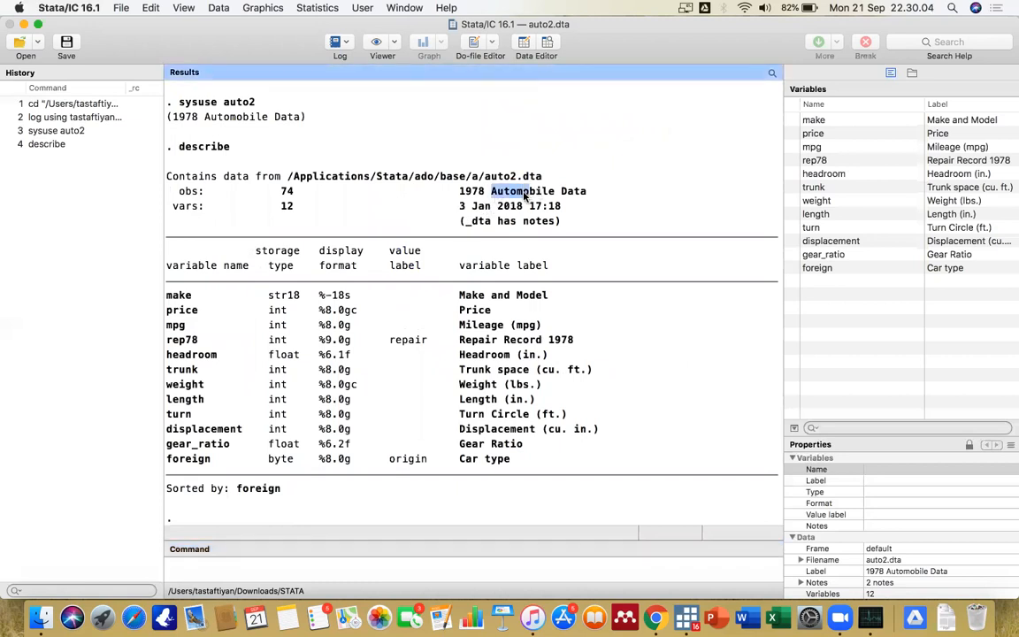
left_click_drag(460, 194, 485, 193)
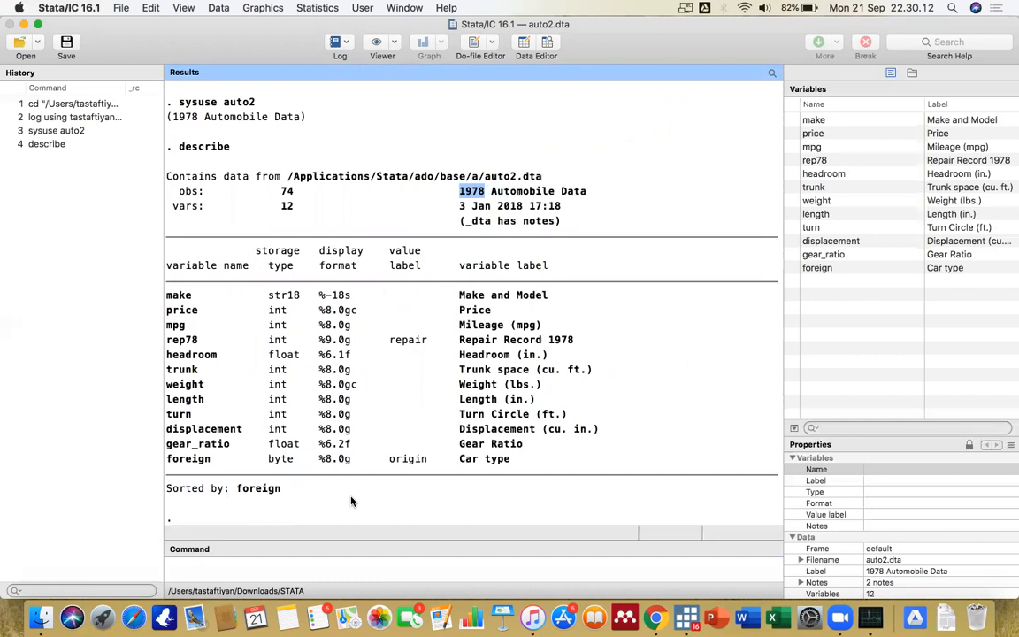
- Run the summarize command to produce descriptive statistics for all variables in the dataset
left_click(260, 566)
type("summarize")
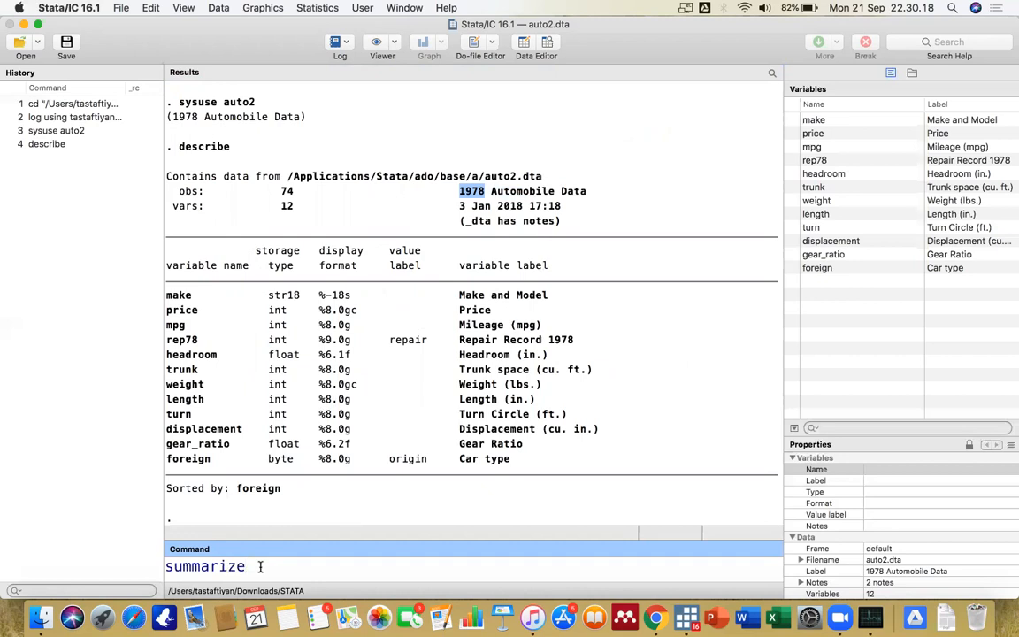
key("Return")
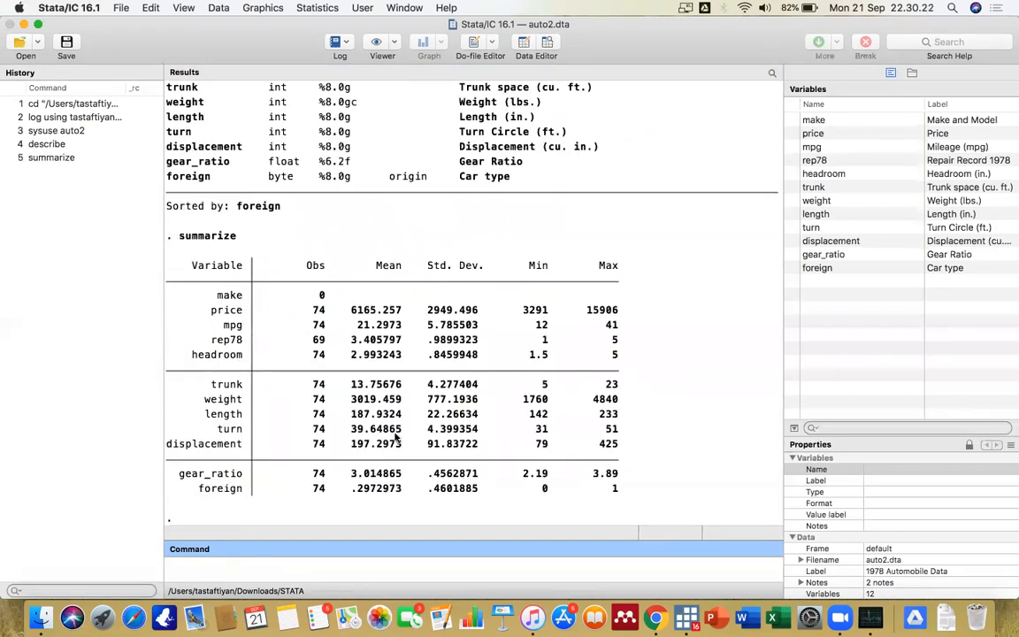
- Examine the summary table's observation counts and the mean, minimum and maximum of price and mpg
double_click(320, 310)
double_click(317, 326)
double_click(318, 384)
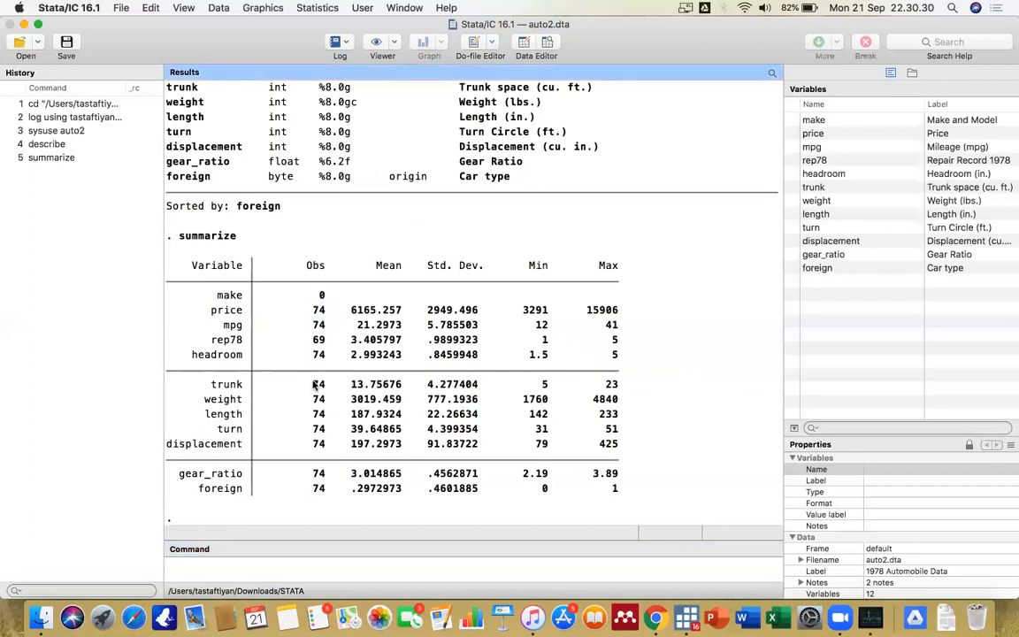
double_click(237, 311)
left_click_drag(344, 310, 408, 309)
double_click(535, 309)
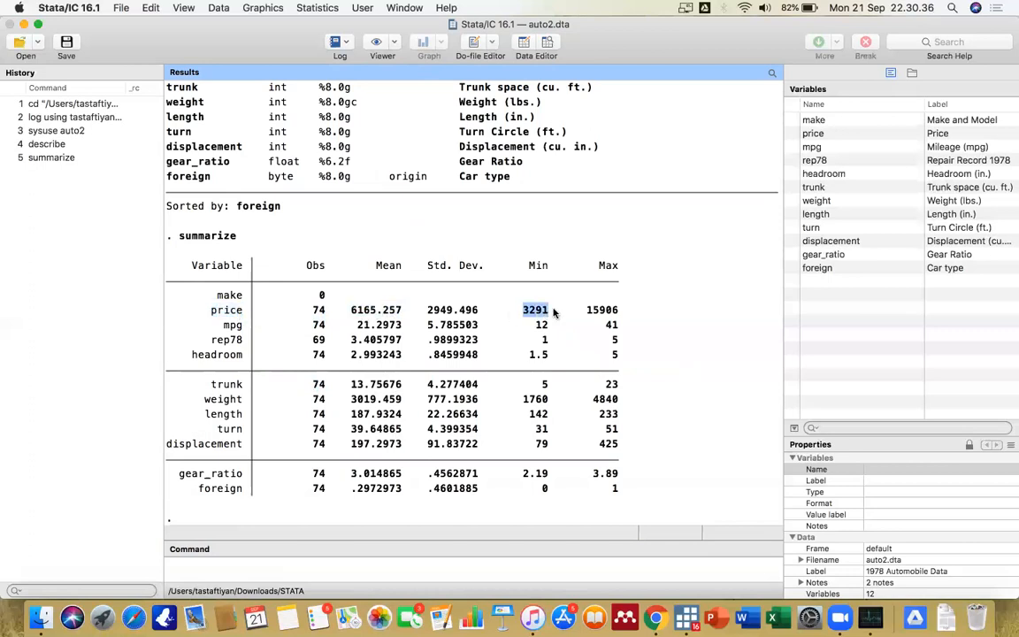
left_click_drag(585, 310, 618, 311)
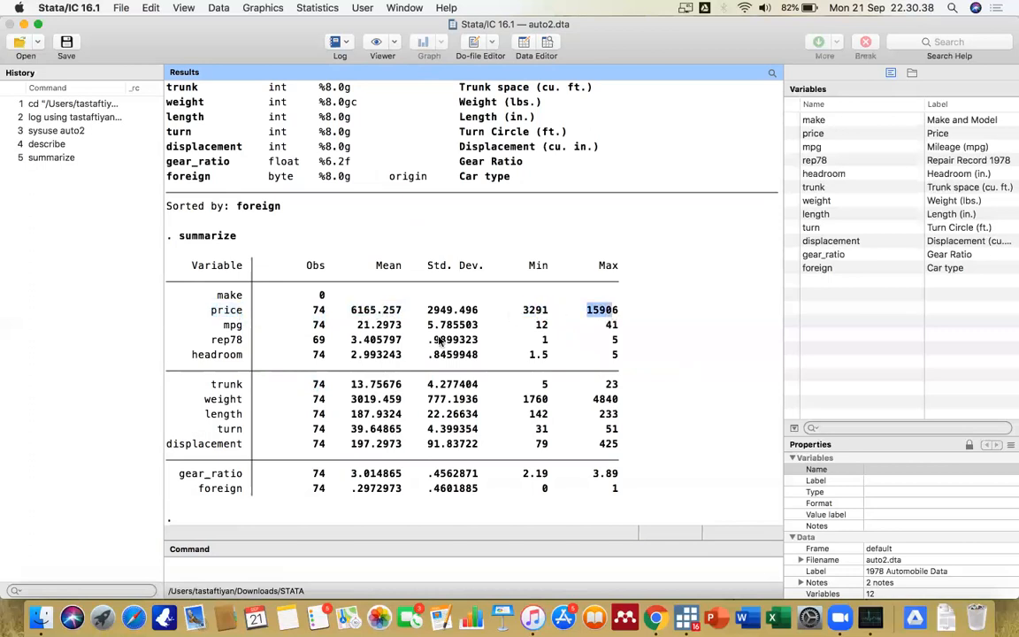
double_click(239, 327)
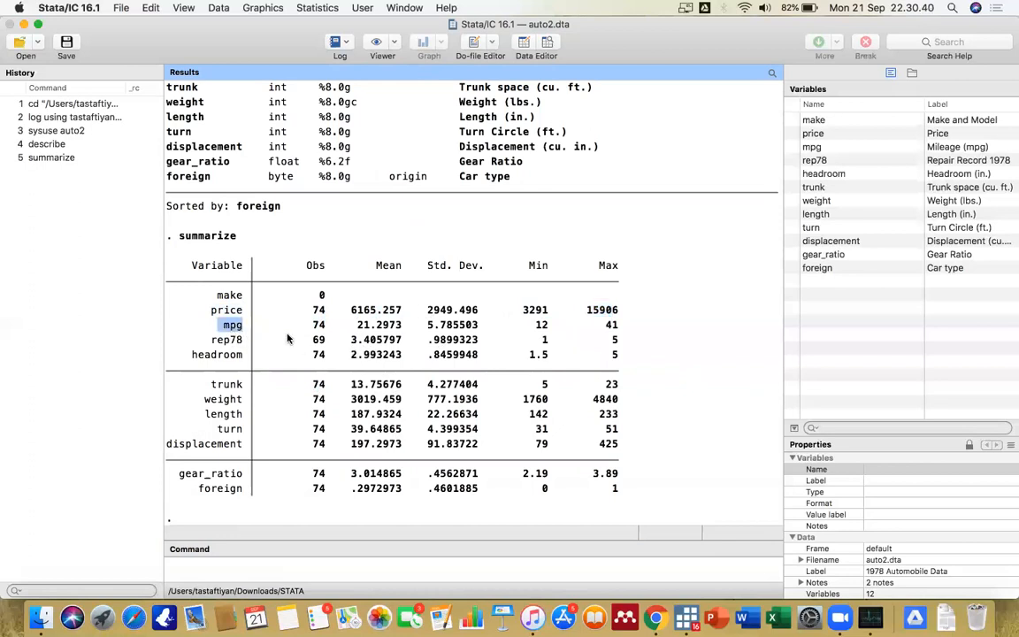
left_click(359, 329)
double_click(372, 325)
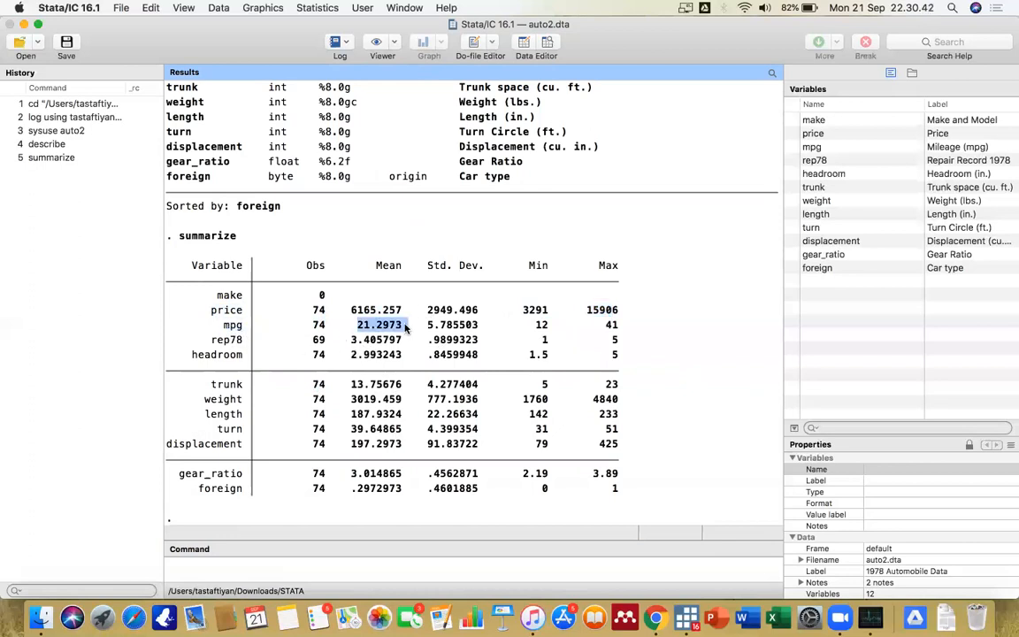
left_click(538, 326)
double_click(541, 325)
left_click(610, 328)
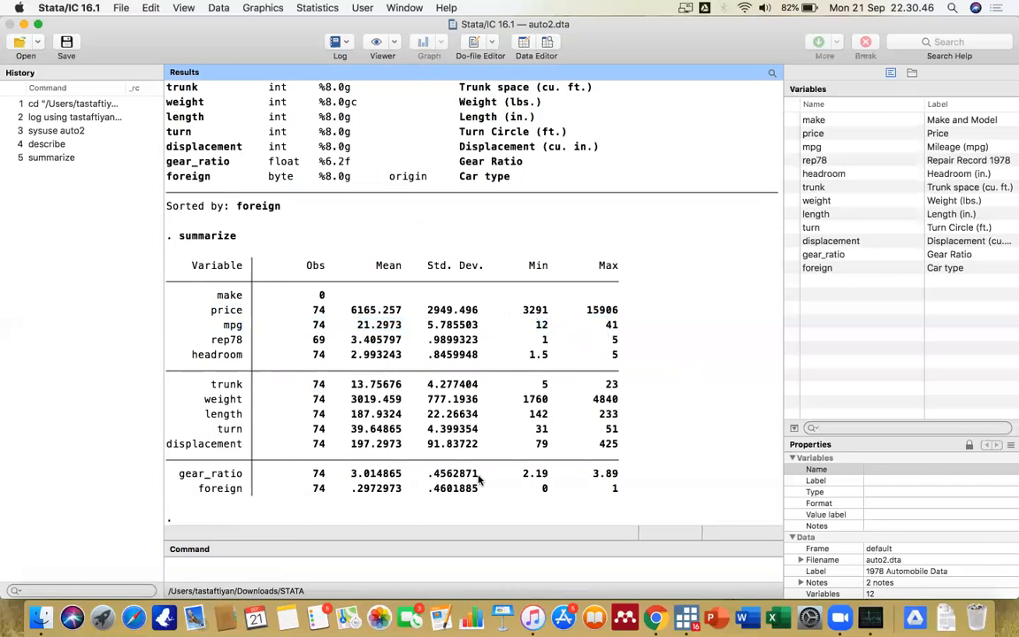
- Run the browse command to open the dataset in the Data Editor
left_click(254, 569)
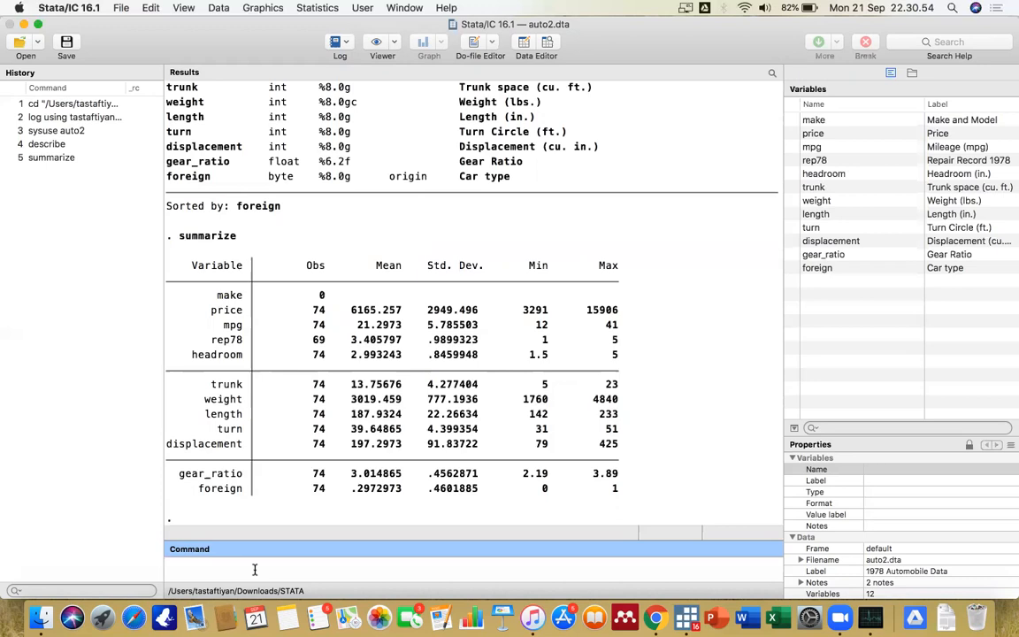
type("browse")
key("Return")
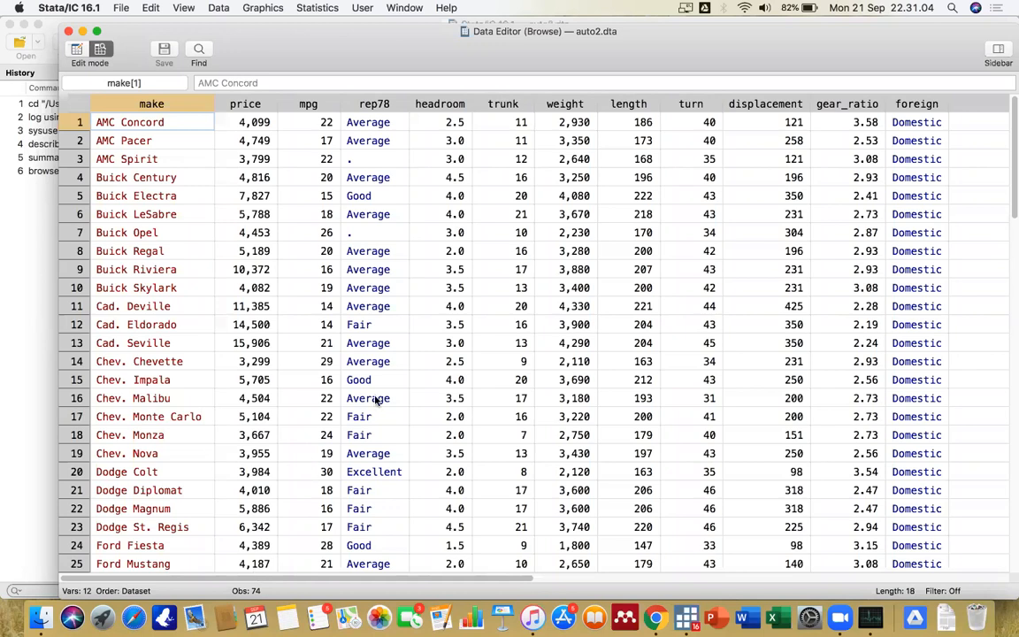
- Look through the dataset's columns and rows from the first to the last car, and close the Data Editor
left_click(501, 212)
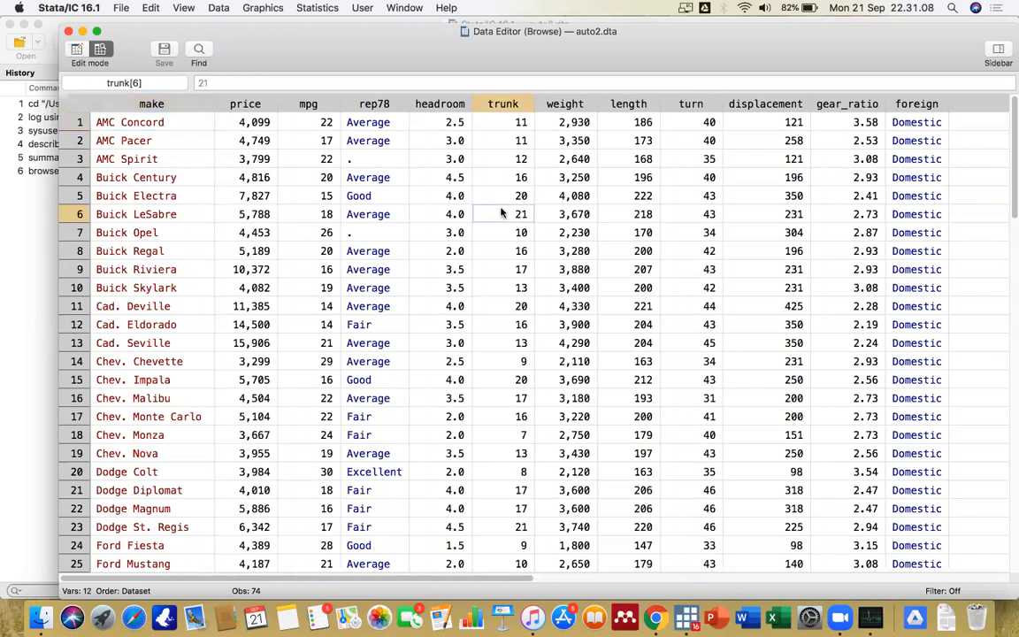
key("Left")
key("Left")
key("Left")
key("Left")
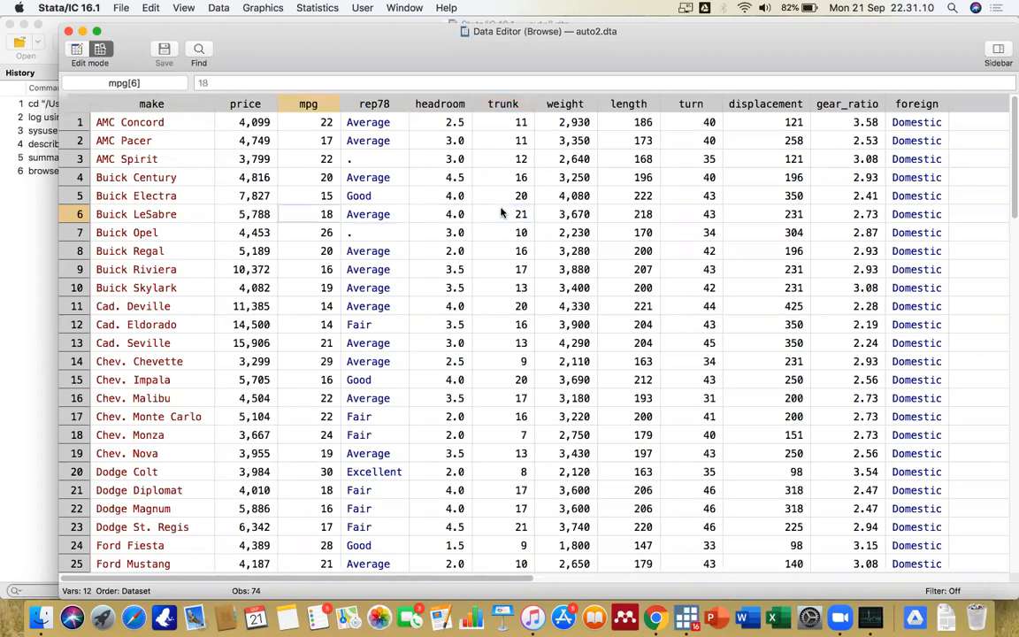
key("Right")
key("Right")
key("Right")
key("Right")
left_click(222, 226)
scroll(223, 226, "down", 20)
scroll(223, 226, "up", 10)
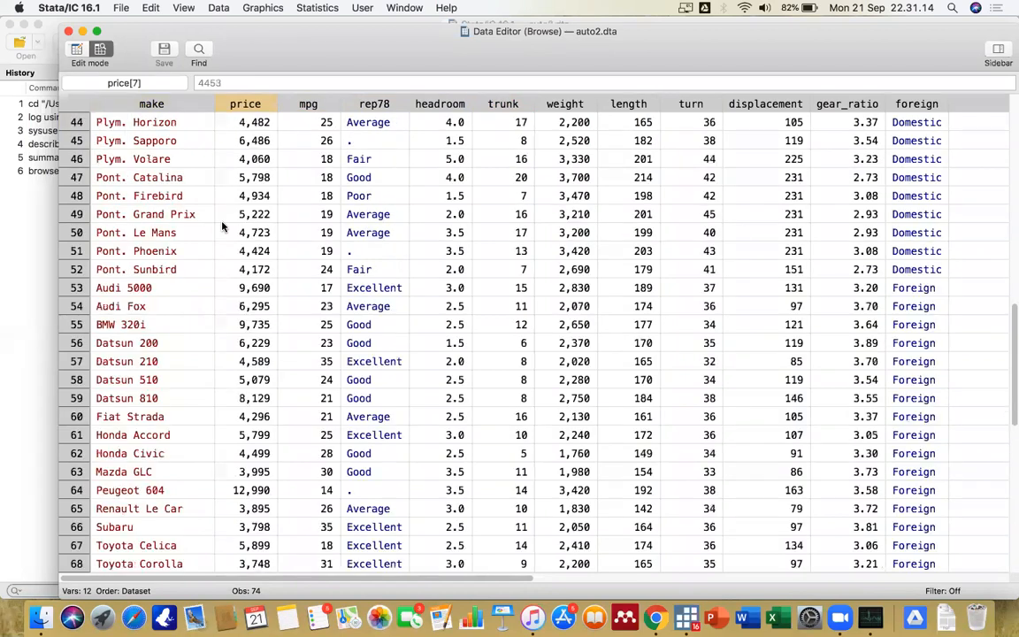
scroll(223, 226, "down", 6)
left_click(123, 397)
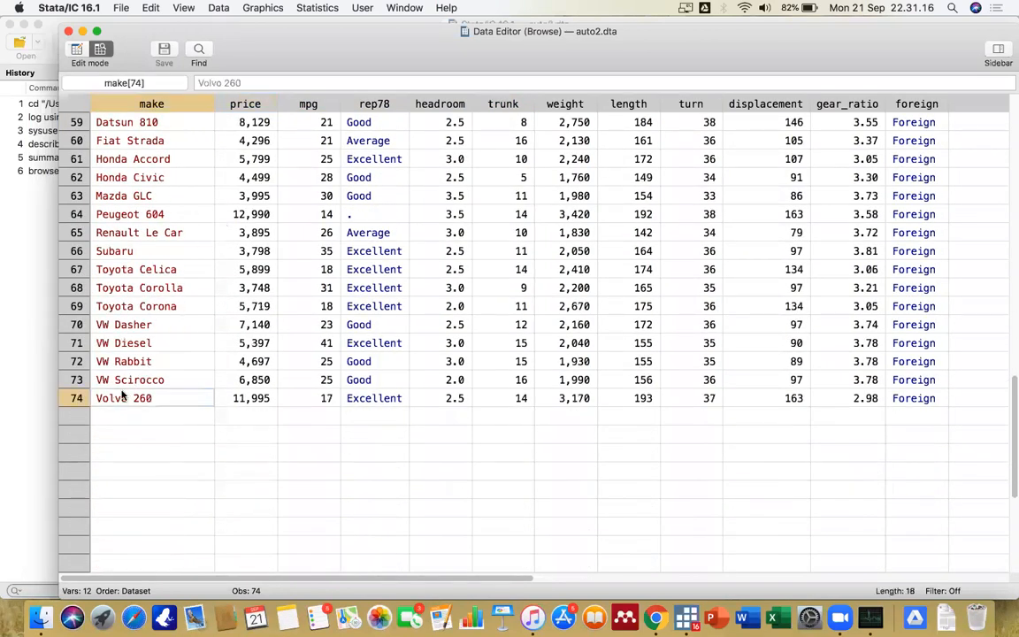
scroll(152, 346, "up", 15)
left_click(168, 124)
key("Right")
key("Right")
key("Right")
key("Right")
key("Right")
key("Right")
key("Right")
key("Right")
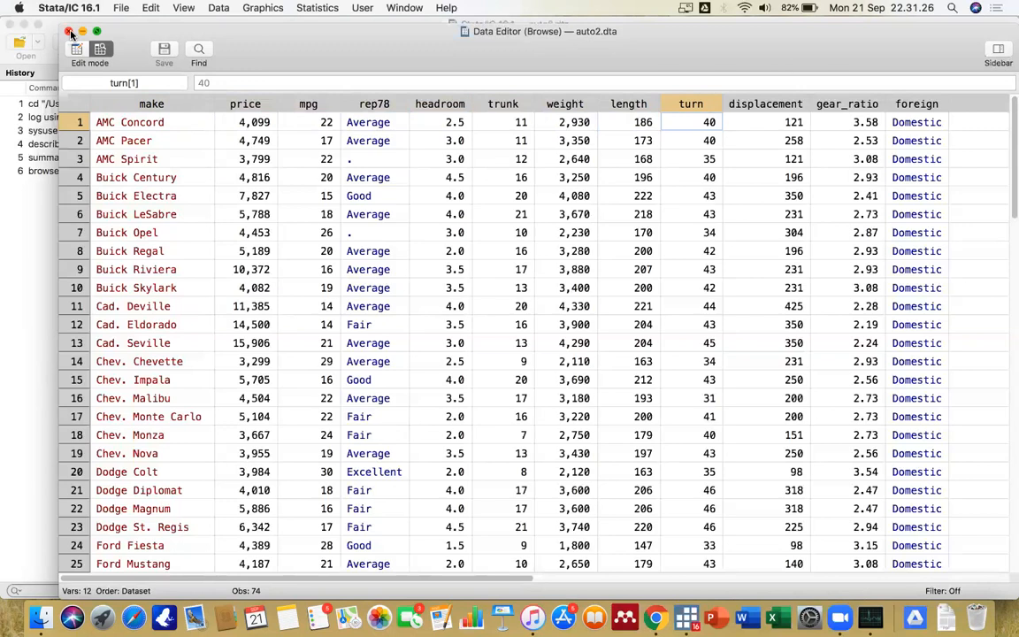
left_click(68, 31)
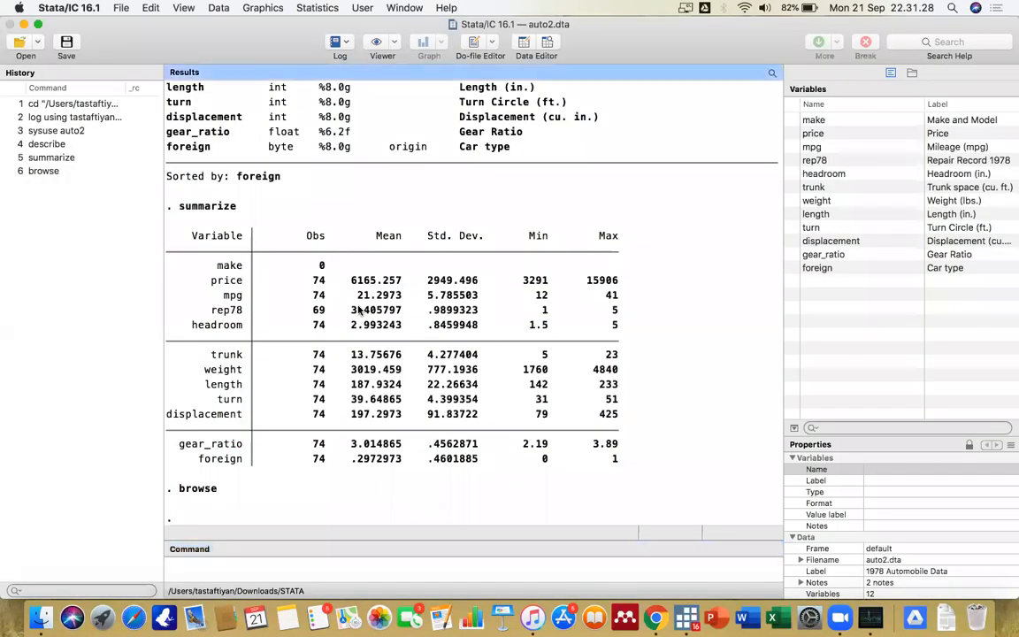
- Review the session's results and run log close with the name given to the open log
scroll(358, 314, "up", 5)
scroll(358, 313, "up", 3)
scroll(358, 314, "down", 10)
scroll(358, 314, "up", 3)
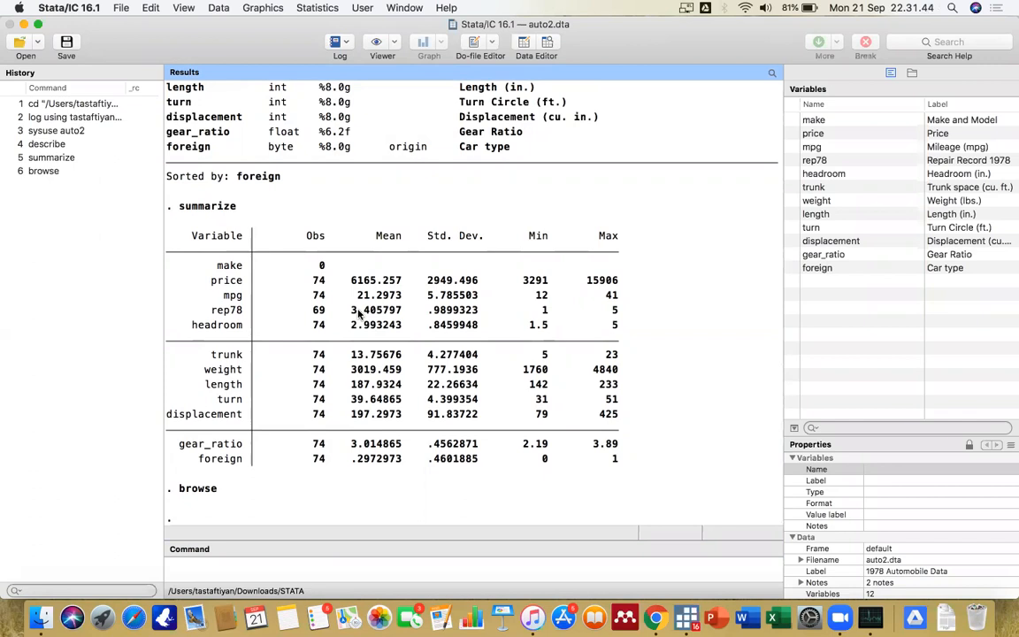
left_click(250, 572)
type("log close")
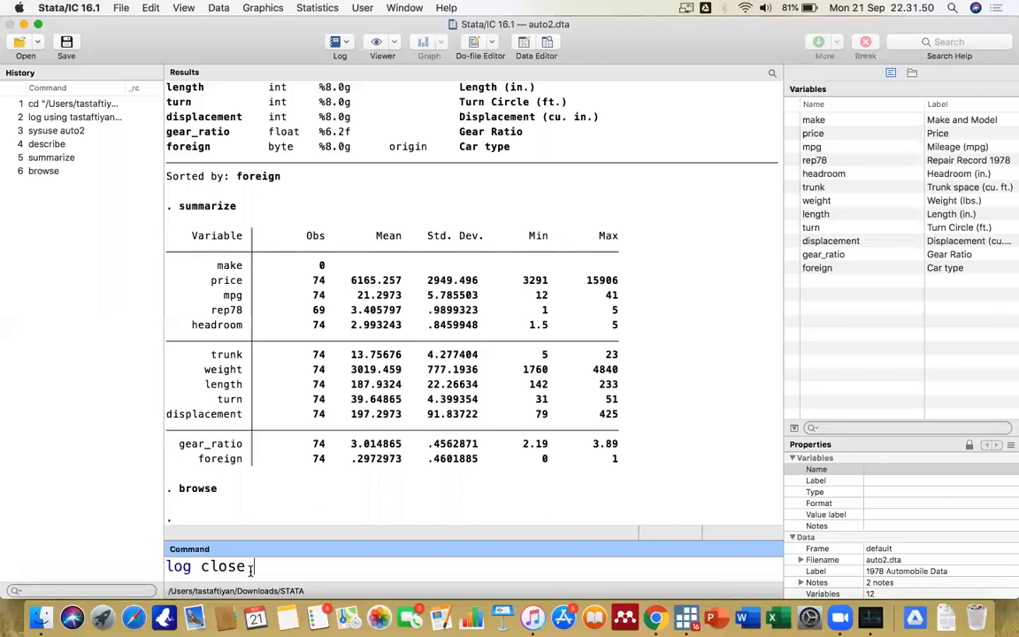
scroll(416, 379, "up", 10)
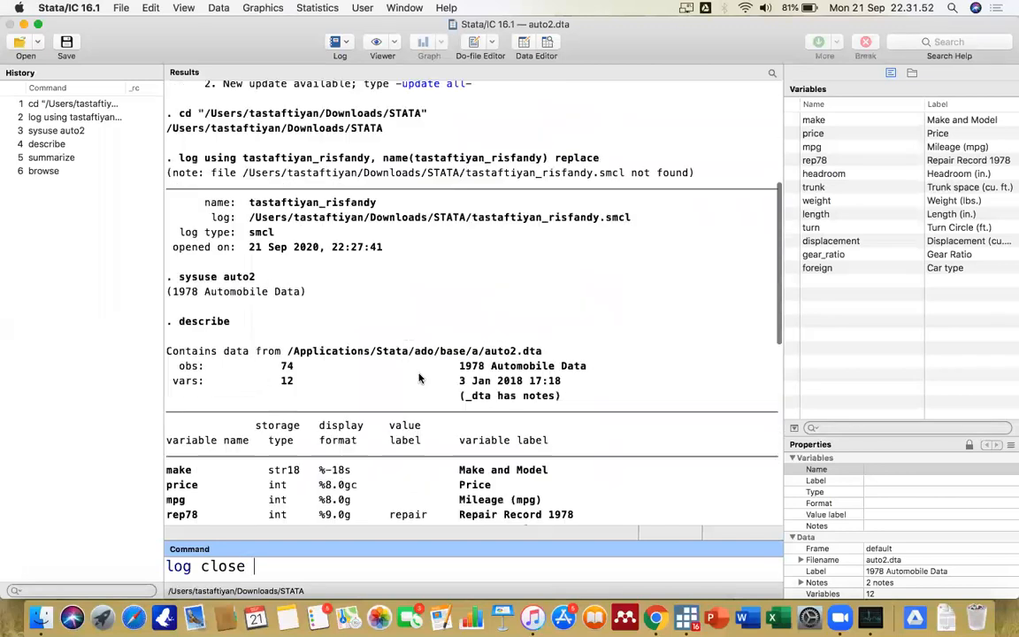
scroll(419, 379, "up", 1)
scroll(419, 379, "up", 3)
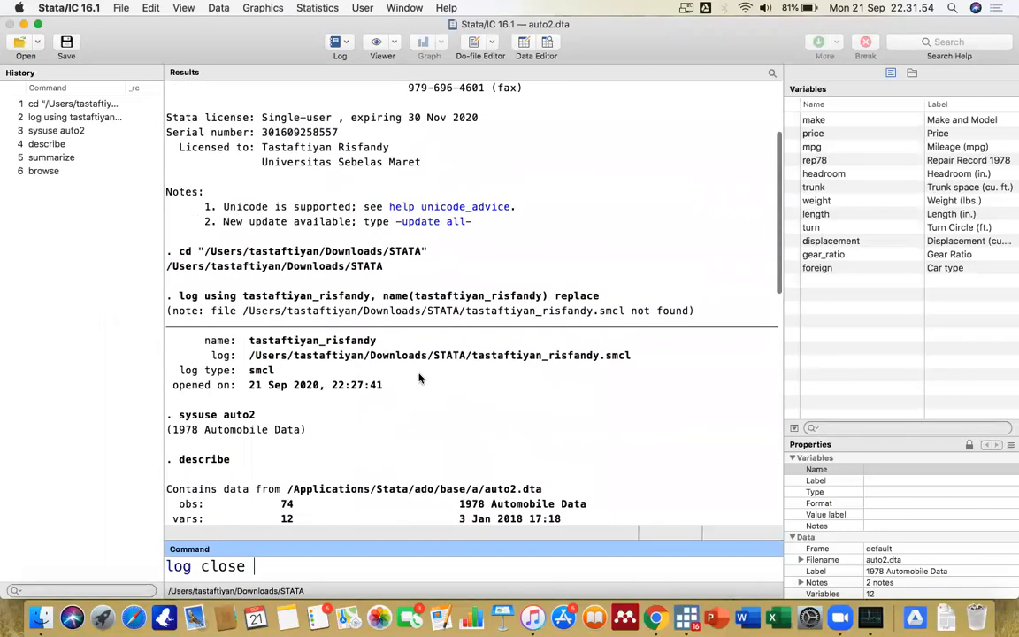
scroll(416, 371, "down", 10)
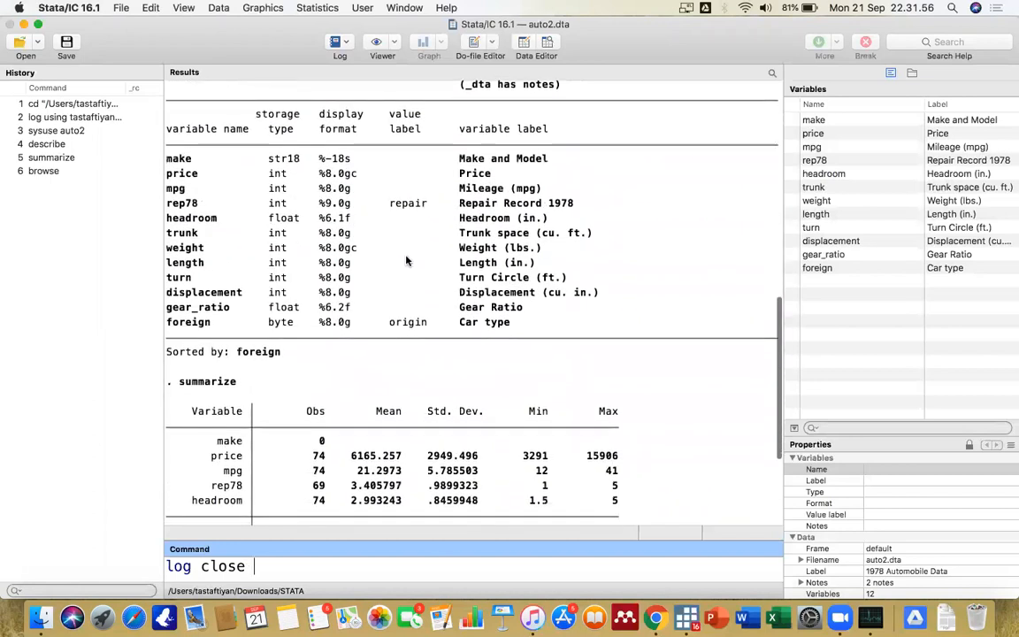
scroll(406, 260, "down", 5)
type("tastaft")
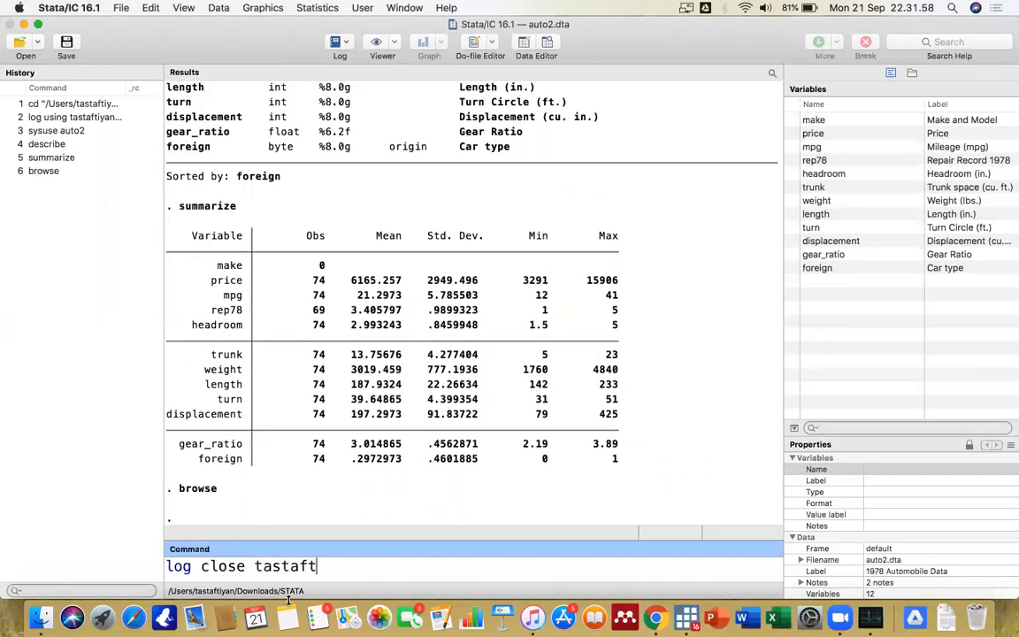
type("iyan_risfandy")
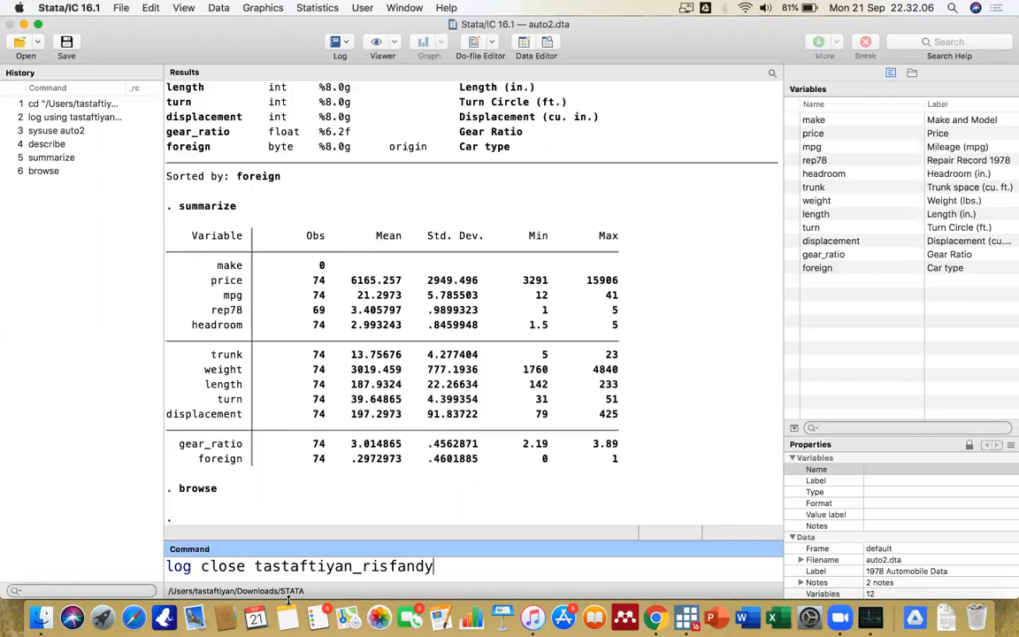
key("Return")
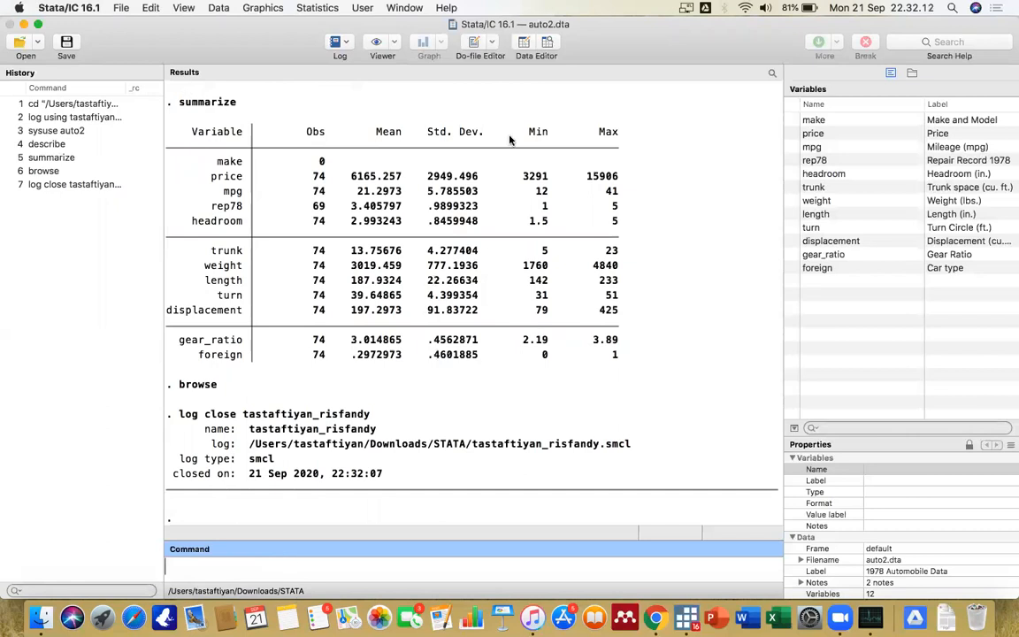
- Switch to Finder, go to the STATA folder in Downloads and open the saved SMCL log file
scroll(482, 351, "up", 3)
scroll(482, 351, "down", 3)
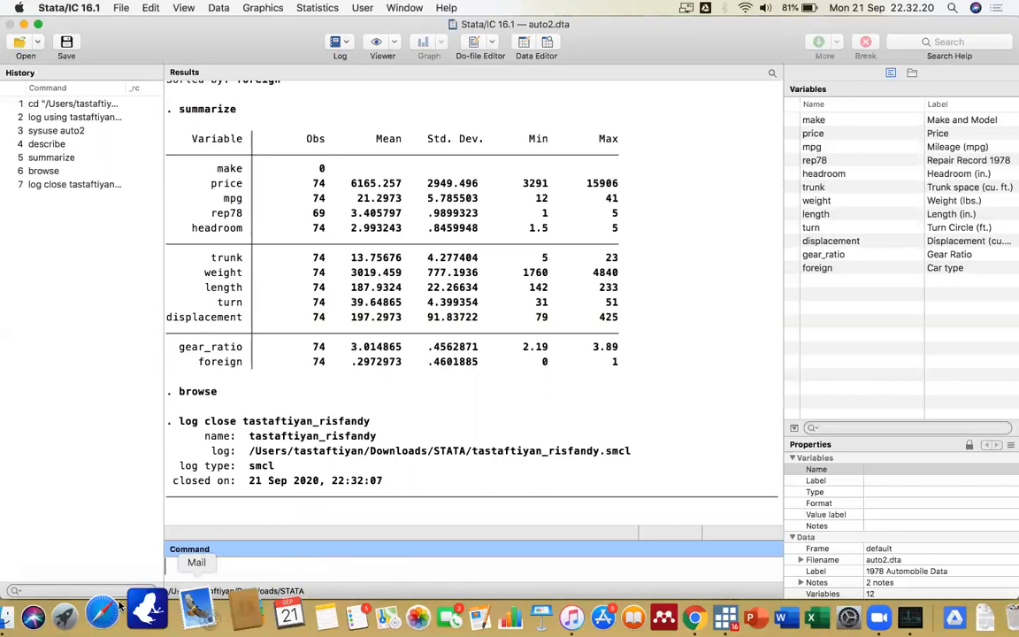
left_click(40, 619)
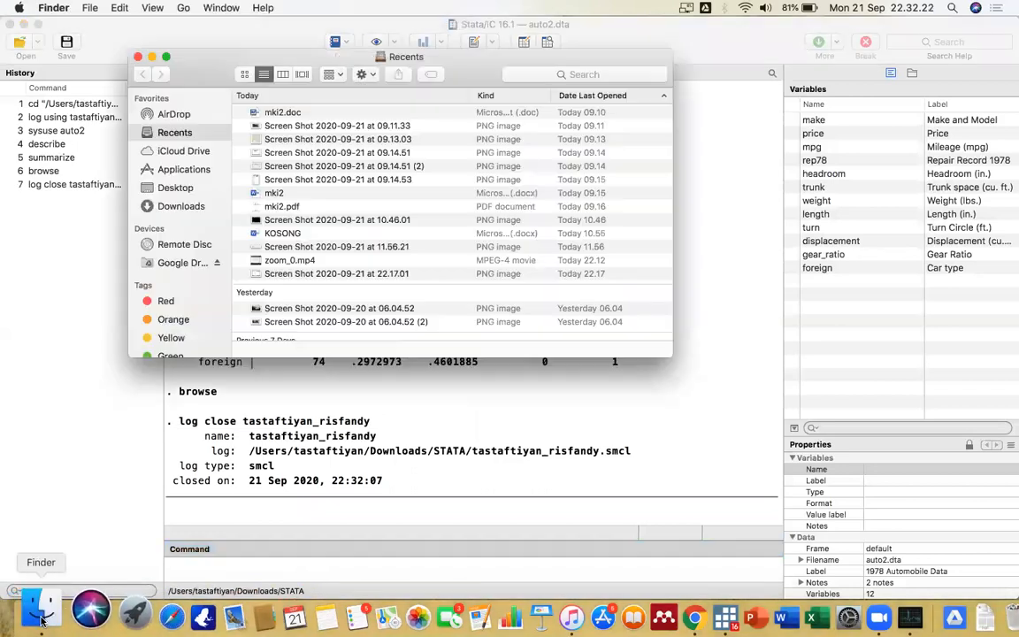
left_click(190, 206)
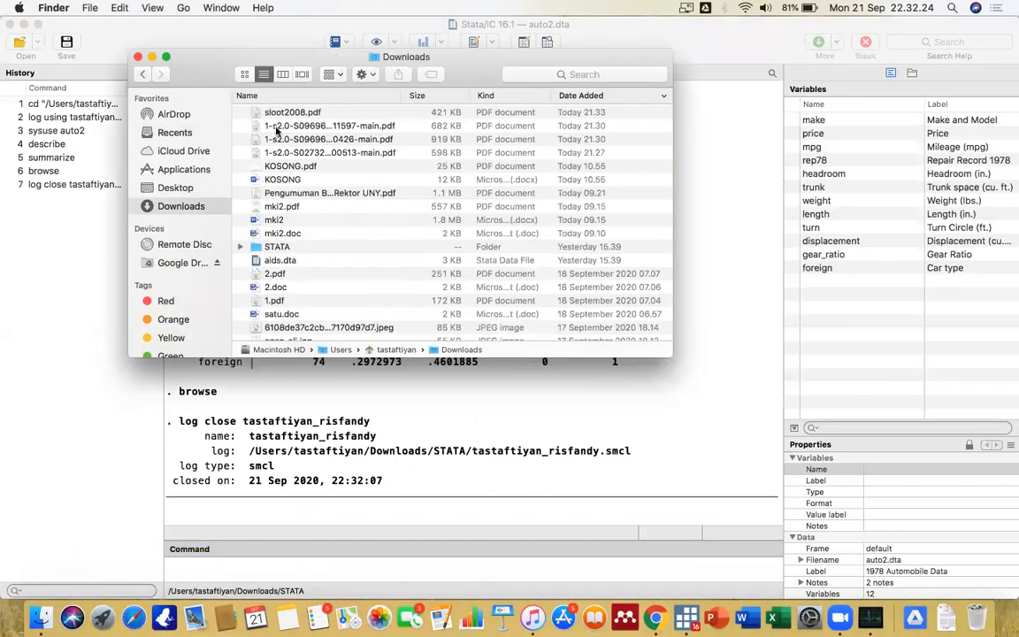
double_click(382, 249)
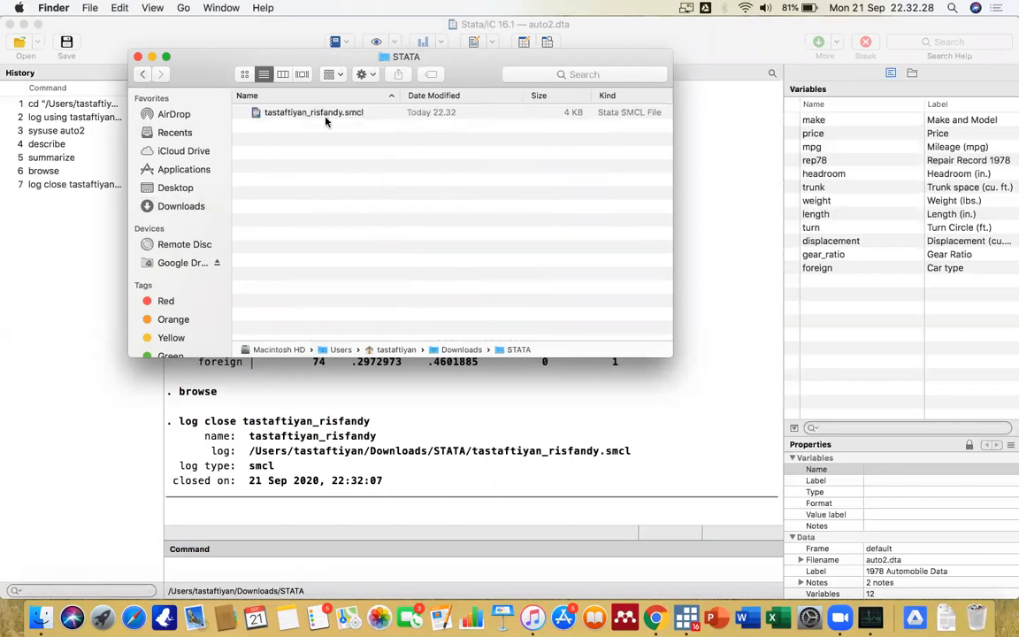
left_click(288, 108)
left_click(324, 125)
double_click(292, 110)
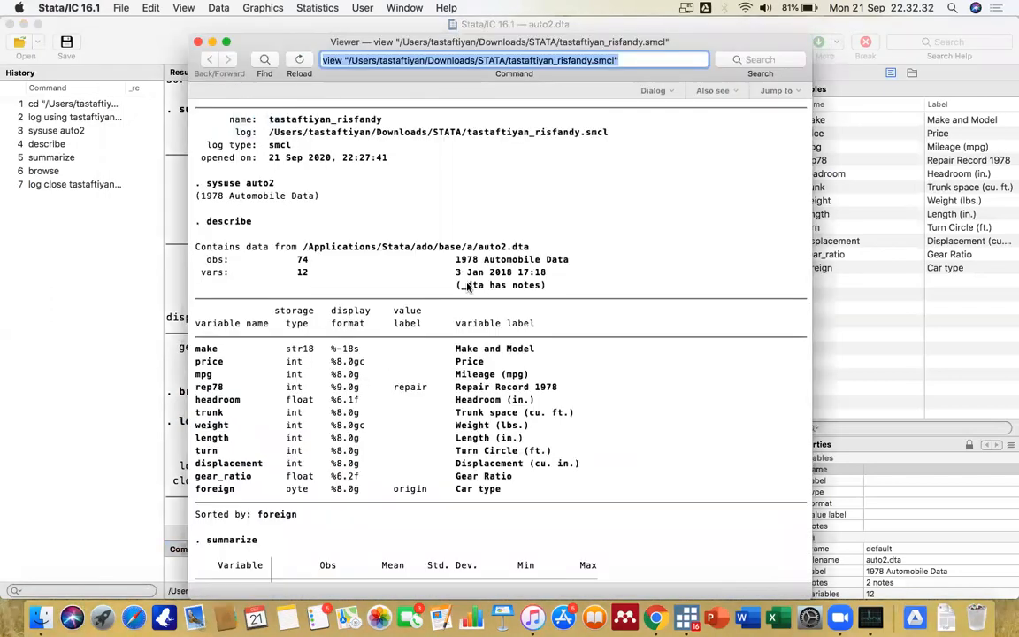
- Read through the log in the Viewer from its header to the log close entry, and return to the main Stata window
scroll(469, 288, "down", 3)
scroll(468, 287, "up", 3)
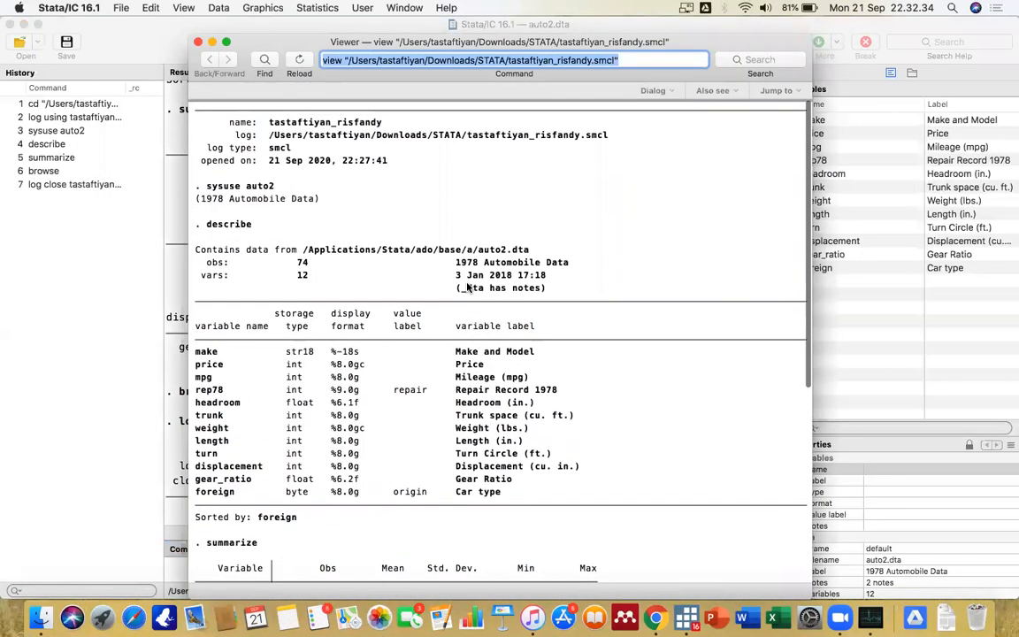
scroll(468, 287, "down", 10)
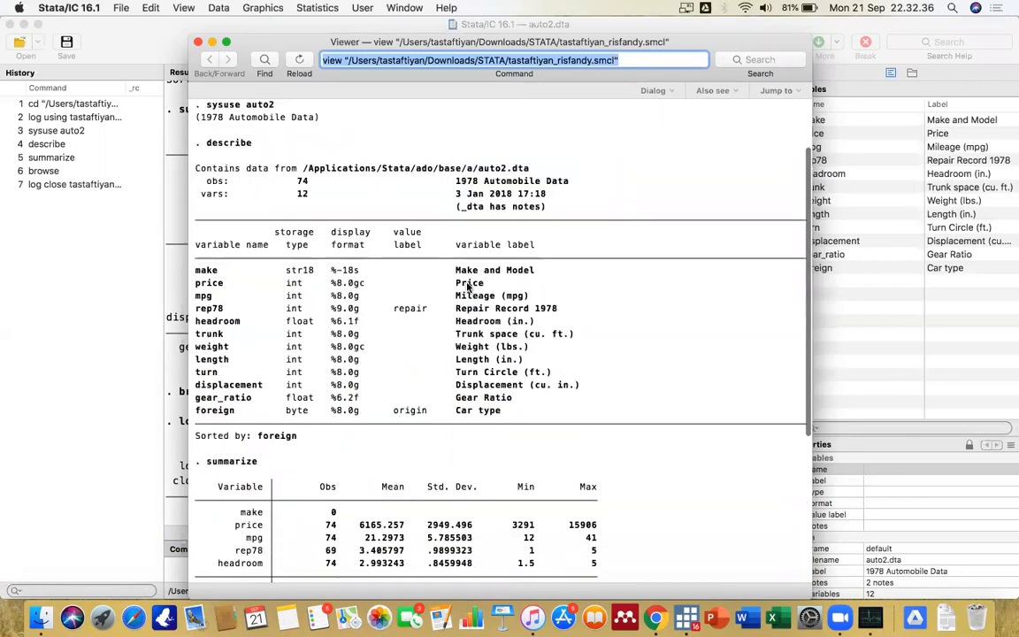
scroll(468, 287, "down", 3)
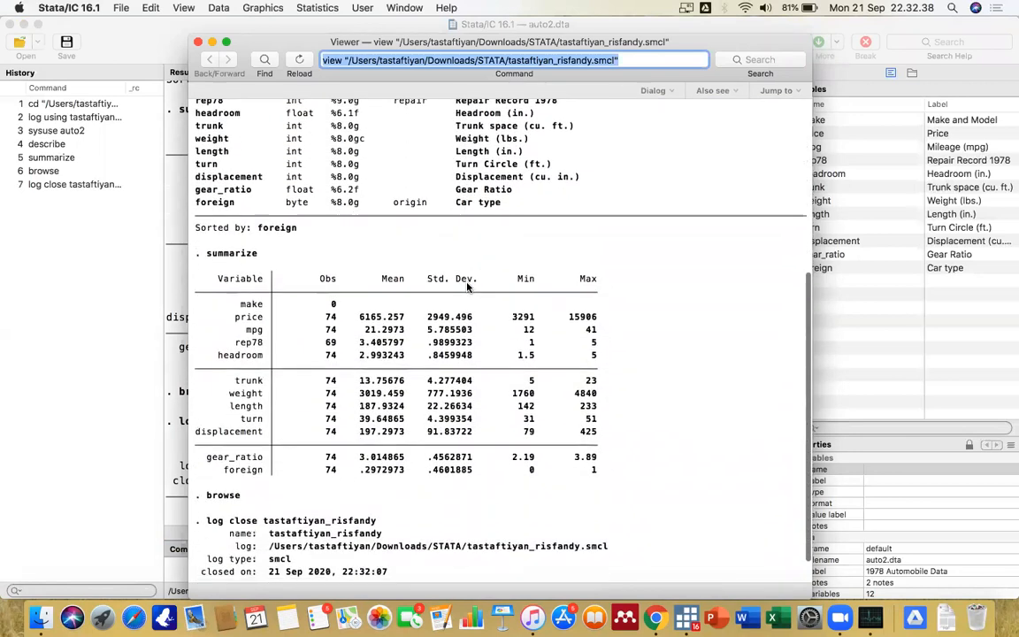
scroll(468, 288, "up", 5)
scroll(468, 287, "up", 10)
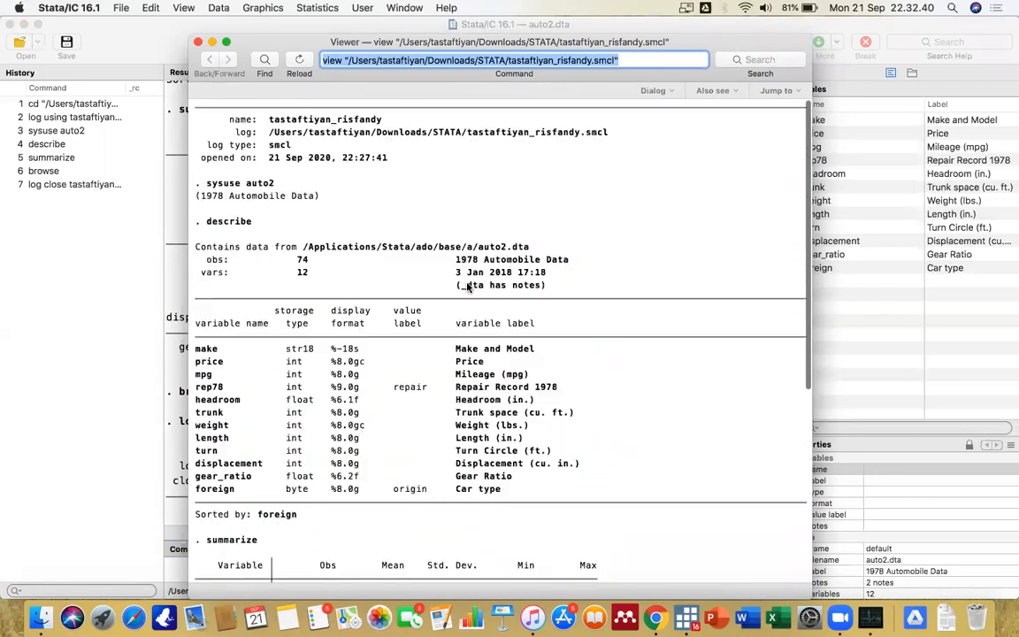
scroll(468, 287, "down", 15)
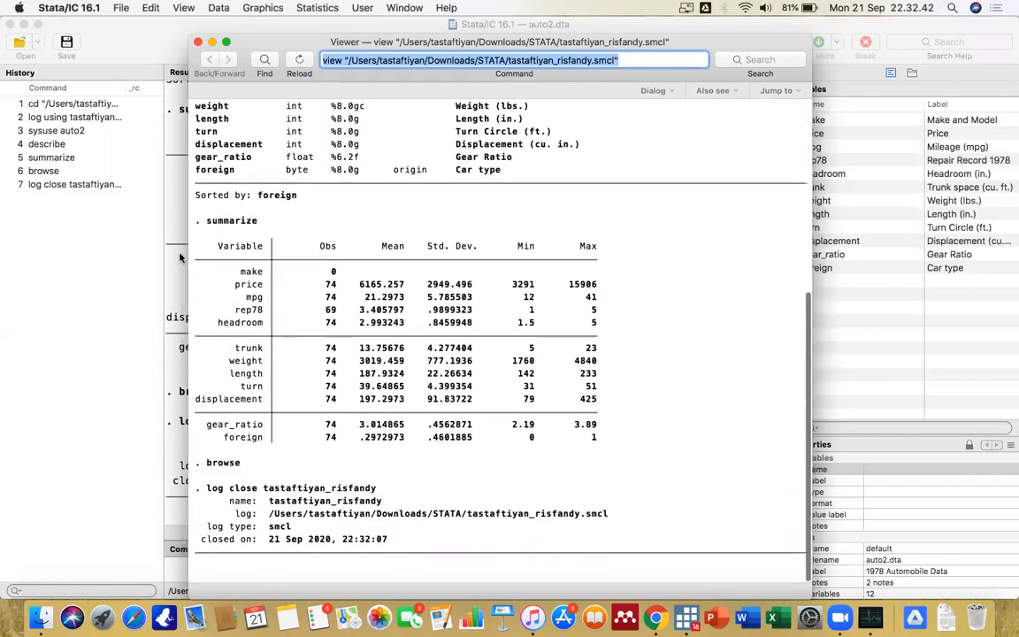
left_click(162, 228)
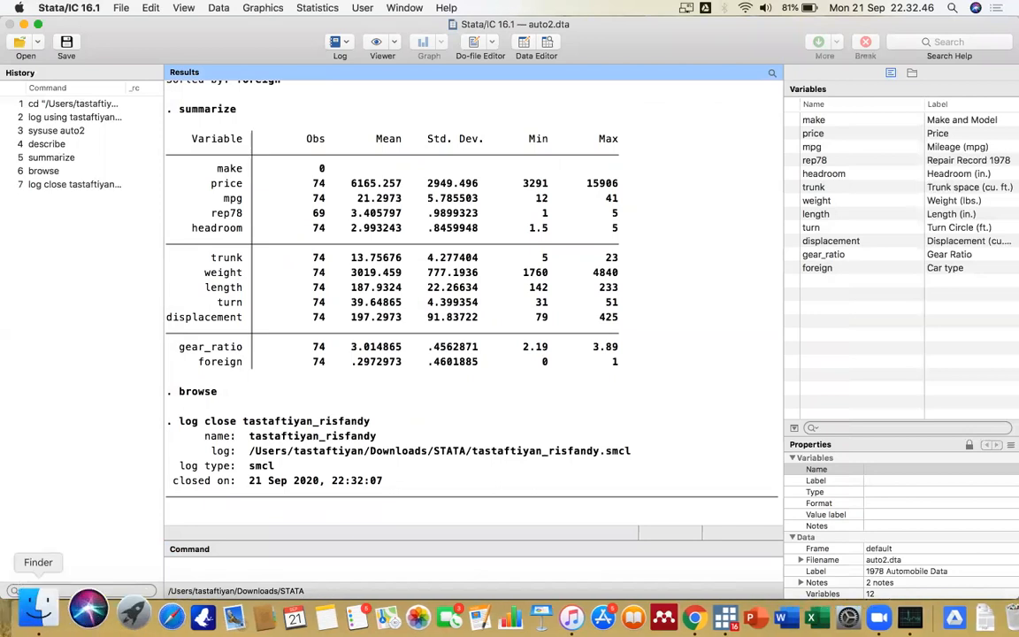
- Switch to Finder, reopen the SMCL log file from the STATA folder and glance through it in the Viewer
left_click(40, 617)
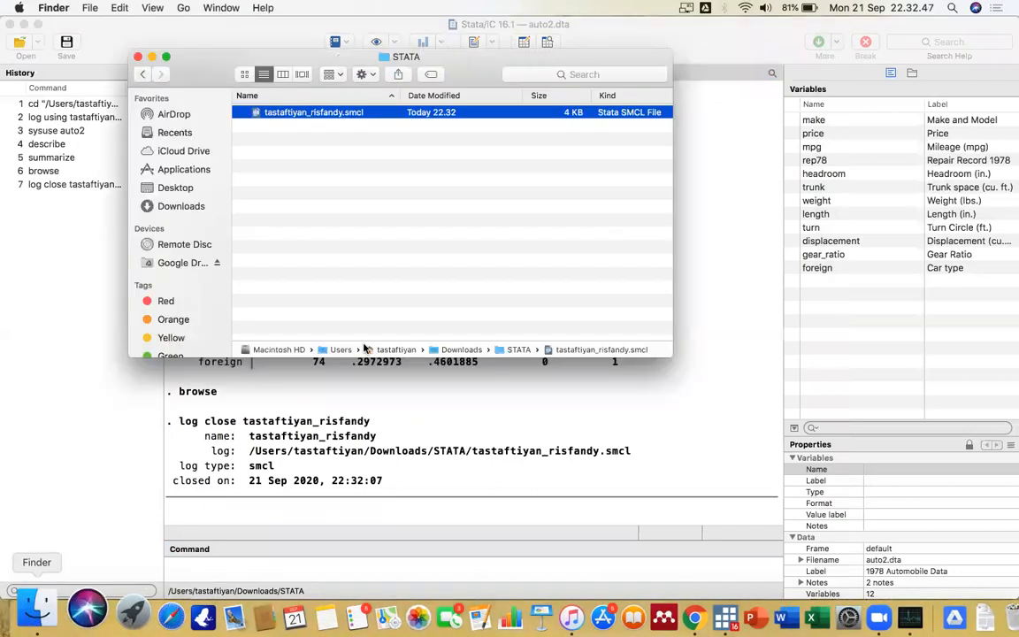
double_click(412, 113)
scroll(415, 265, "down", 3)
scroll(450, 382, "up", 2)
scroll(450, 383, "down", 3)
scroll(450, 381, "up", 4)
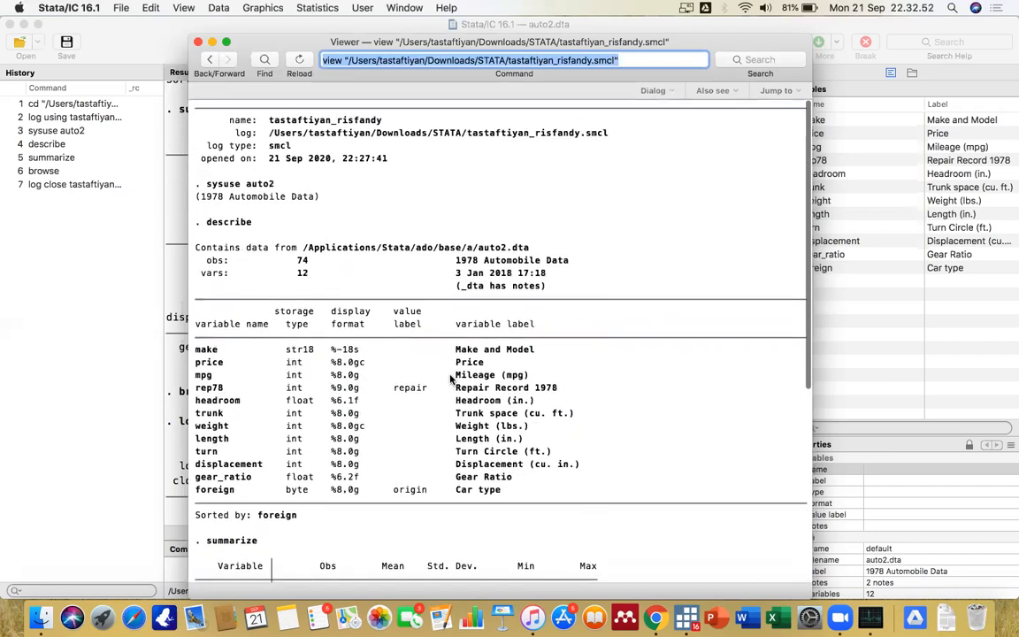
- Print the log from the Viewer, choosing Save as PDF as the output
left_click(401, 223)
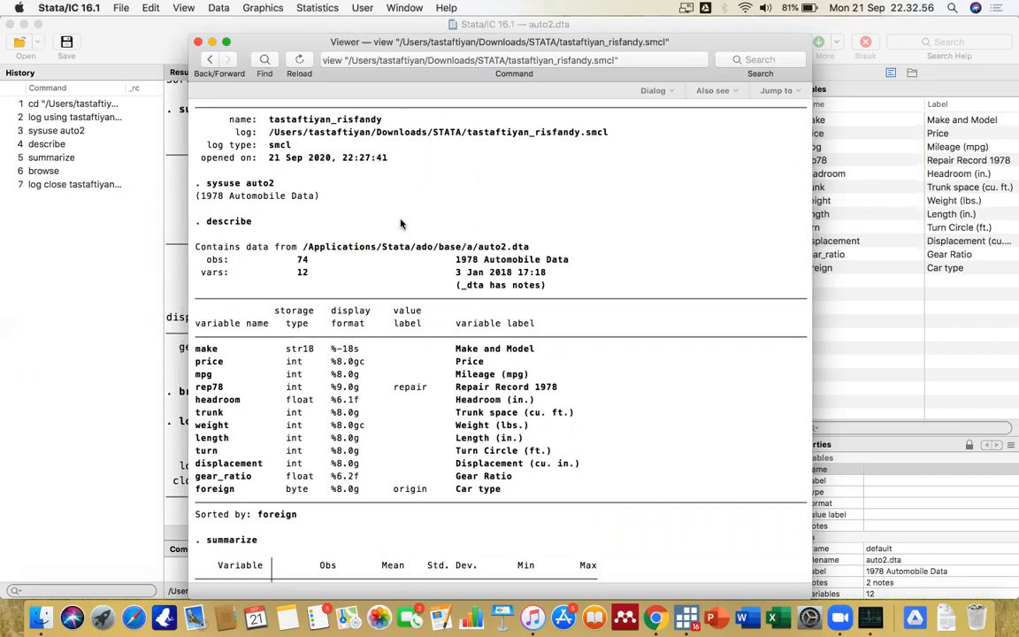
key("super+p")
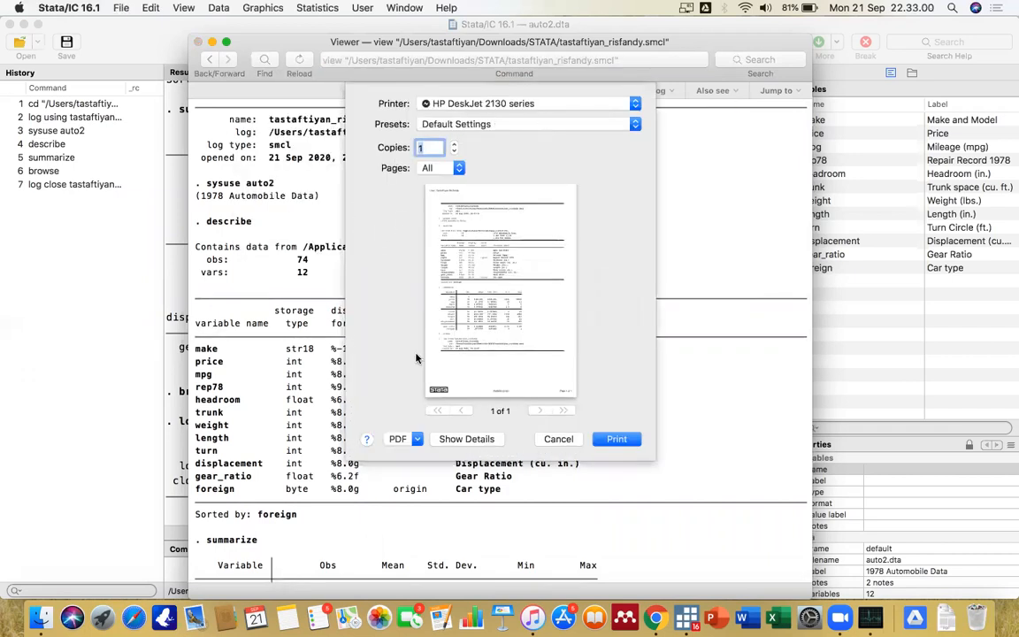
left_click(535, 104)
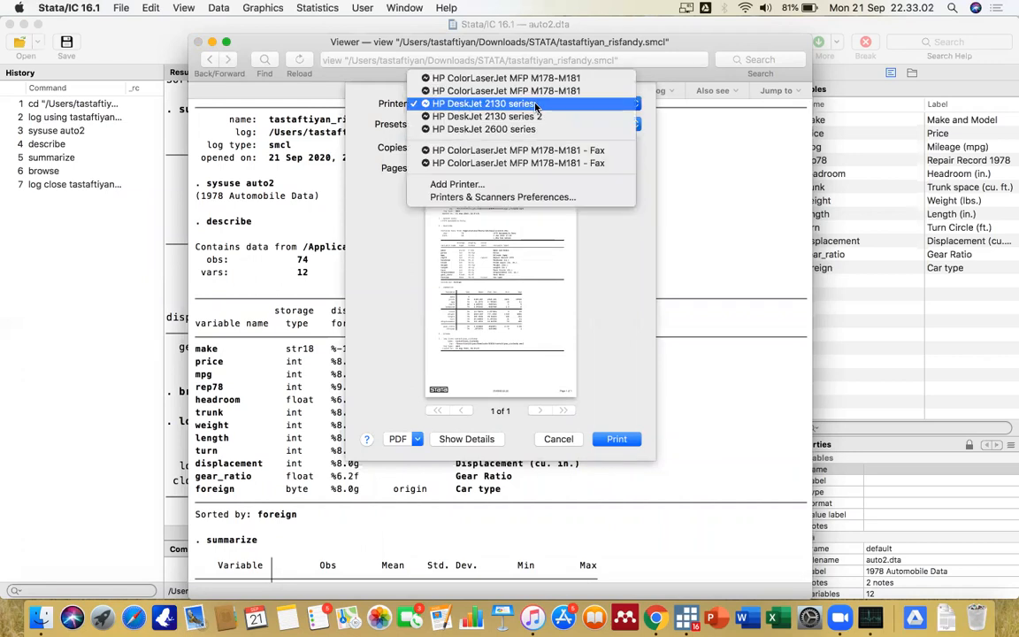
left_click(356, 318)
left_click(417, 439)
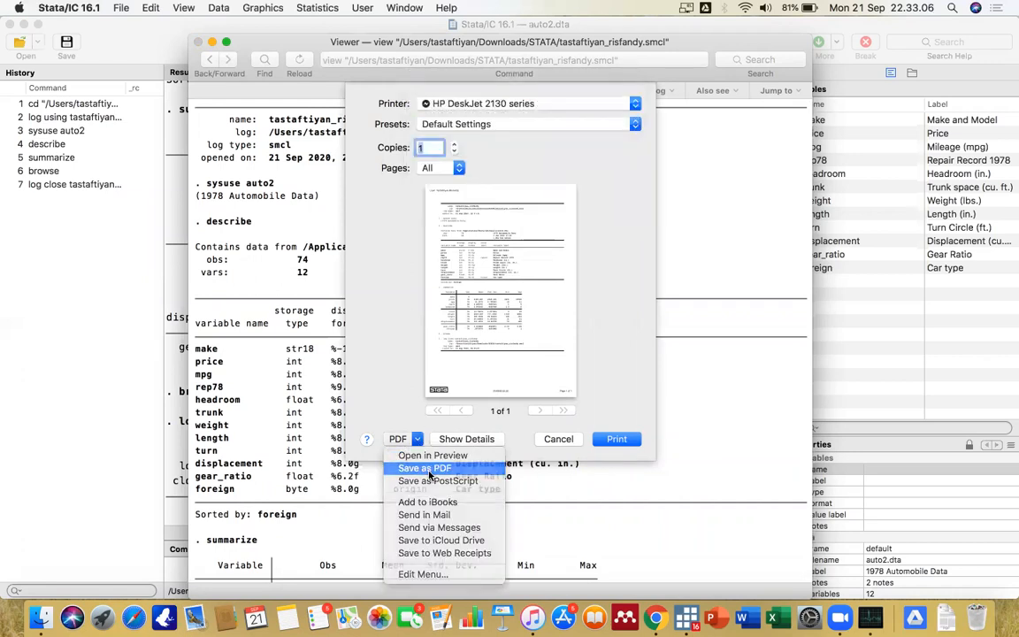
left_click(428, 469)
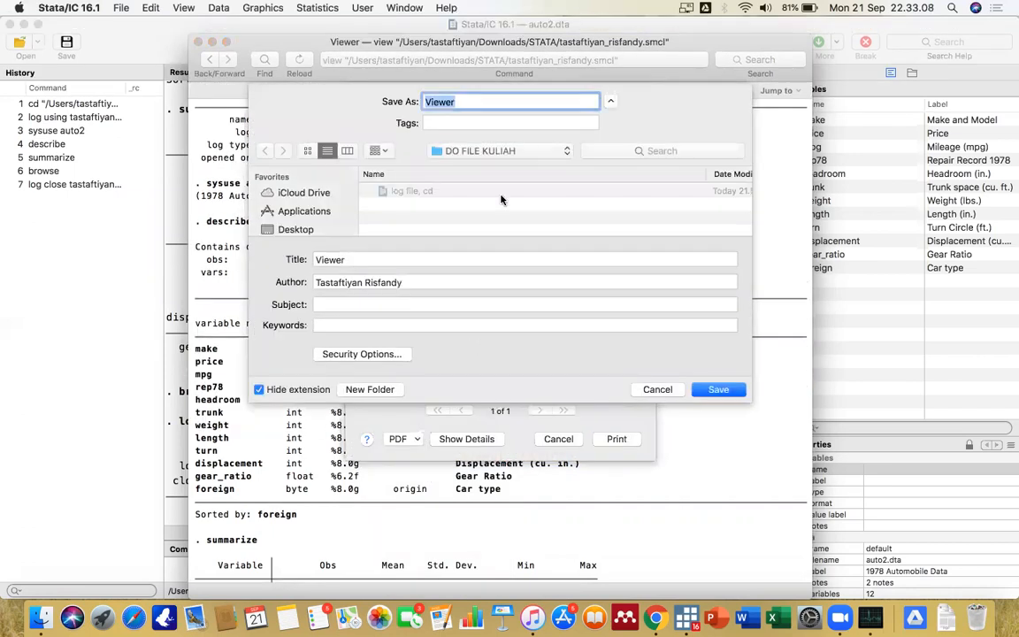
- Set the STATA folder in Downloads as the PDF's save location and select the default file name for replacement
left_click(453, 149)
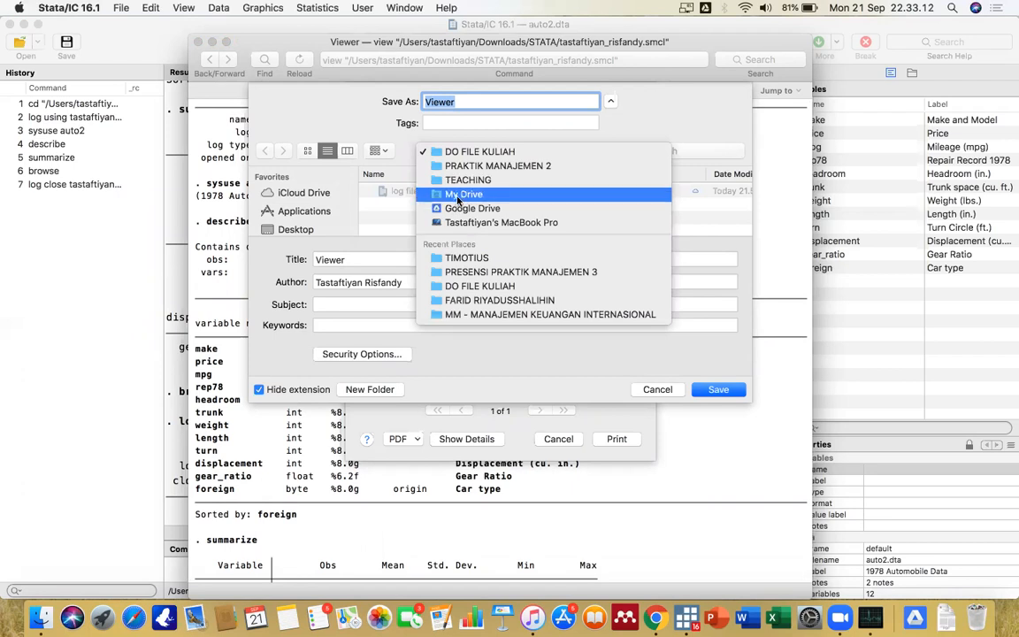
left_click(432, 207)
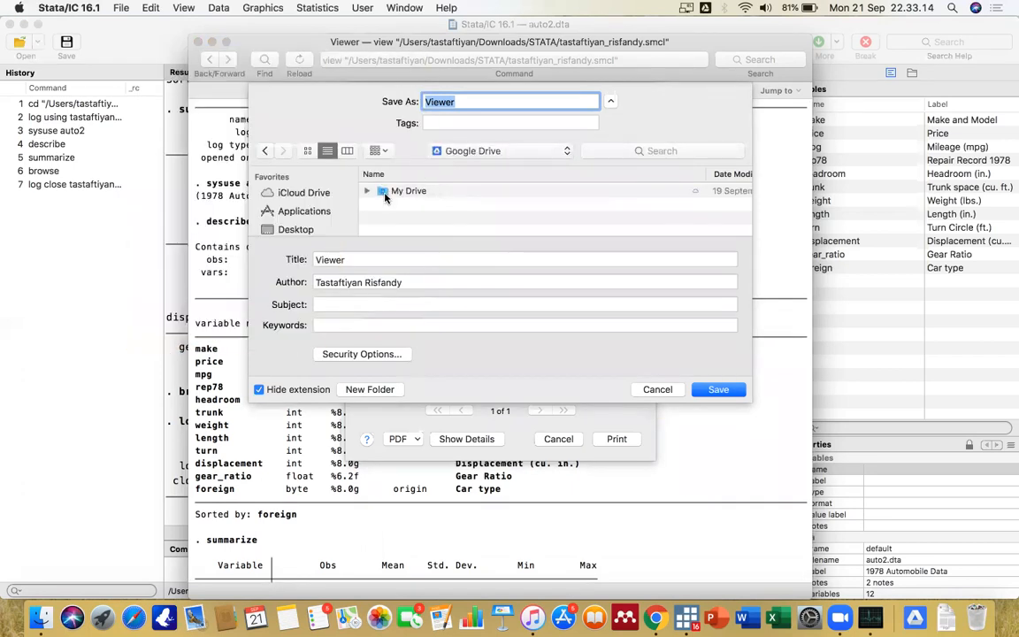
scroll(301, 199, "down", 2)
left_click(303, 202)
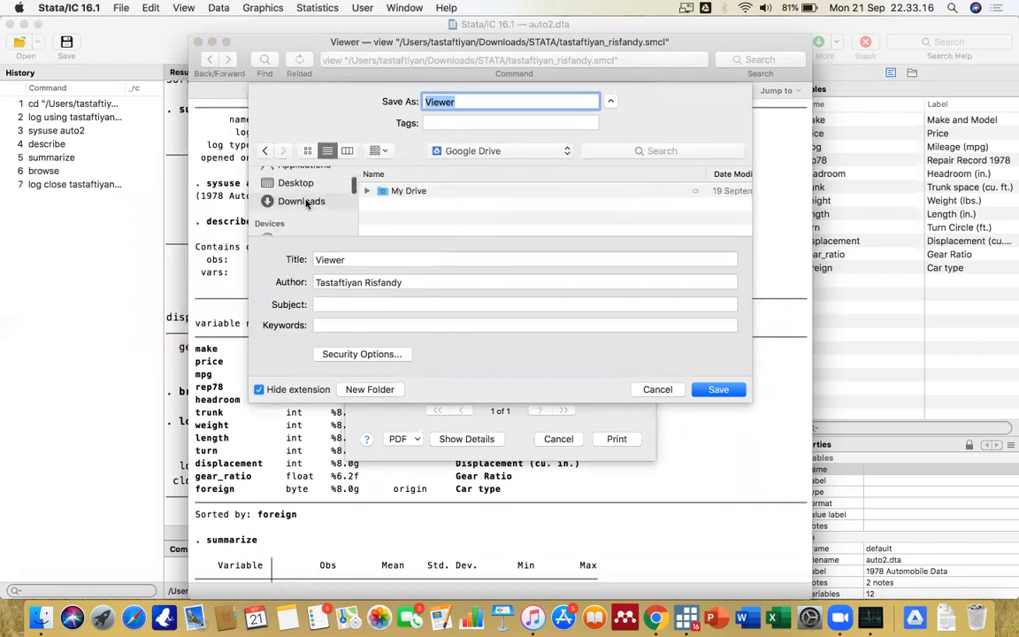
double_click(400, 191)
left_click(455, 101)
double_click(439, 102)
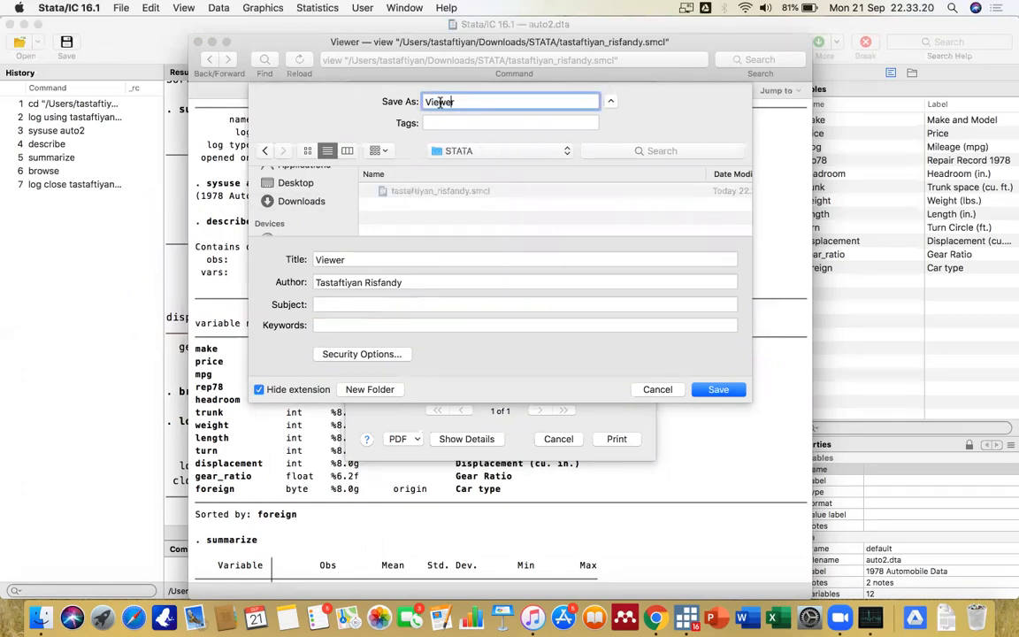
- Name the PDF with the author's full name in lowercase, joined by an underscore like the log file, and save it
type("TAST")
key("BackSpace")
key("BackSpace")
key("BackSpace")
key("BackSpace")
type("tastyaft")
key("BackSpace")
key("BackSpace")
key("BackSpace")
type("ftiyan_ris")
type("fandy")
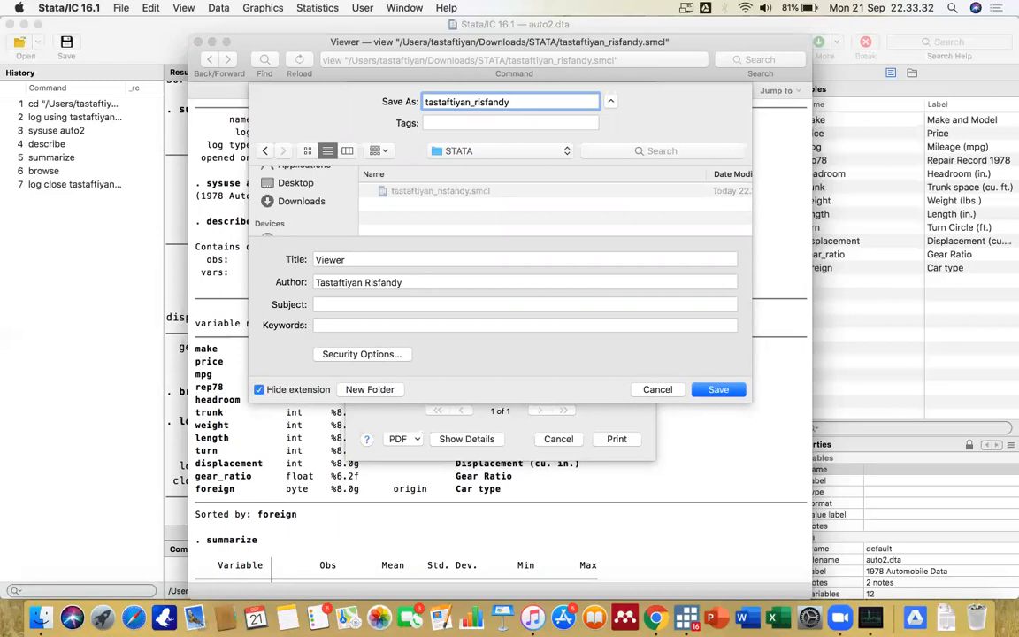
key("Return")
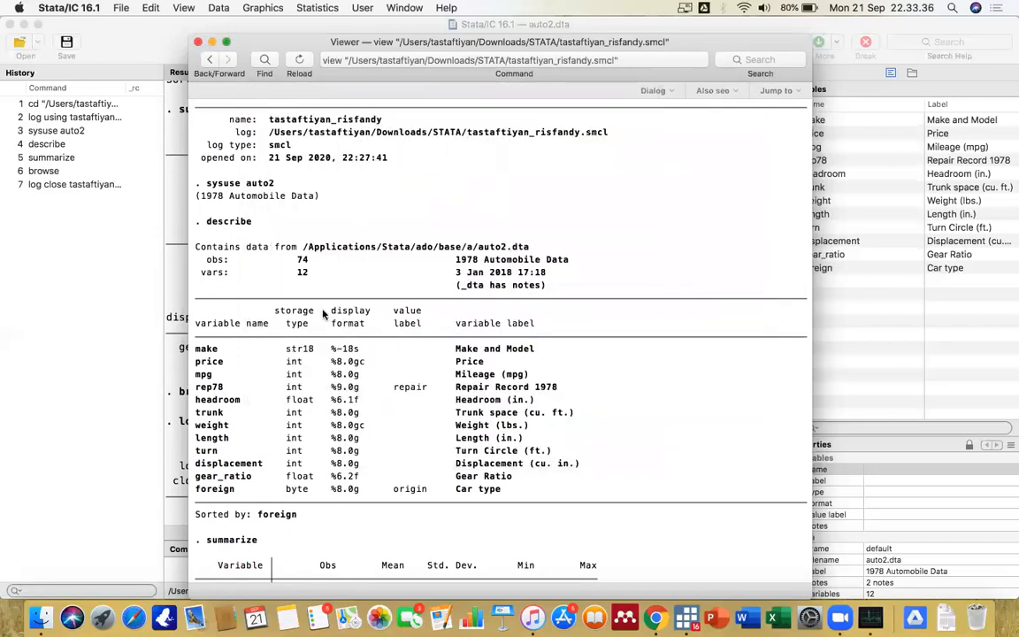
- Close the Viewer, switch to Finder and open the new PDF from the STATA folder
left_click(198, 41)
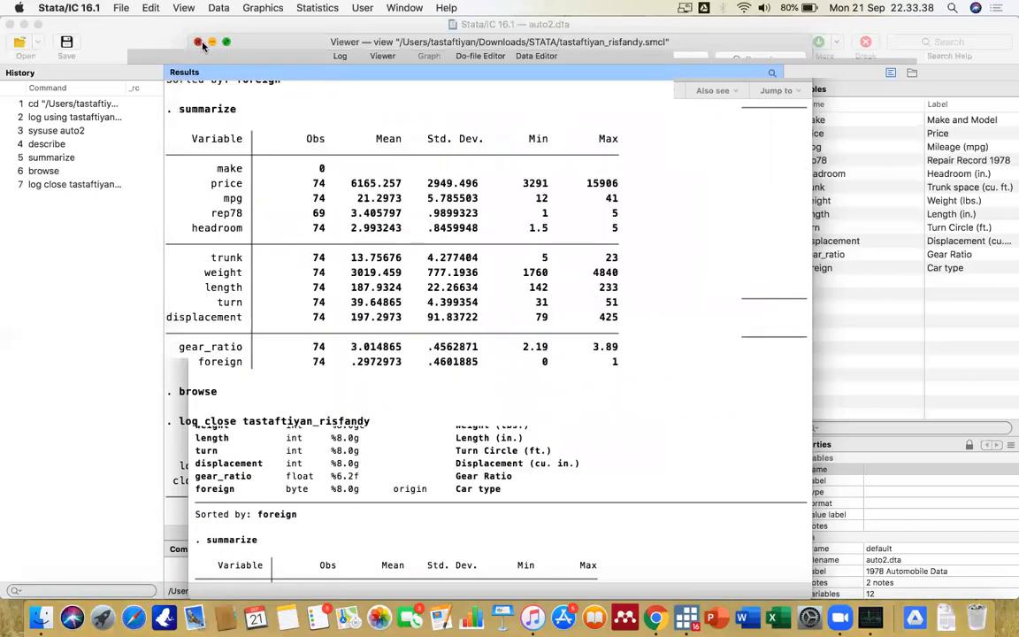
left_click(41, 616)
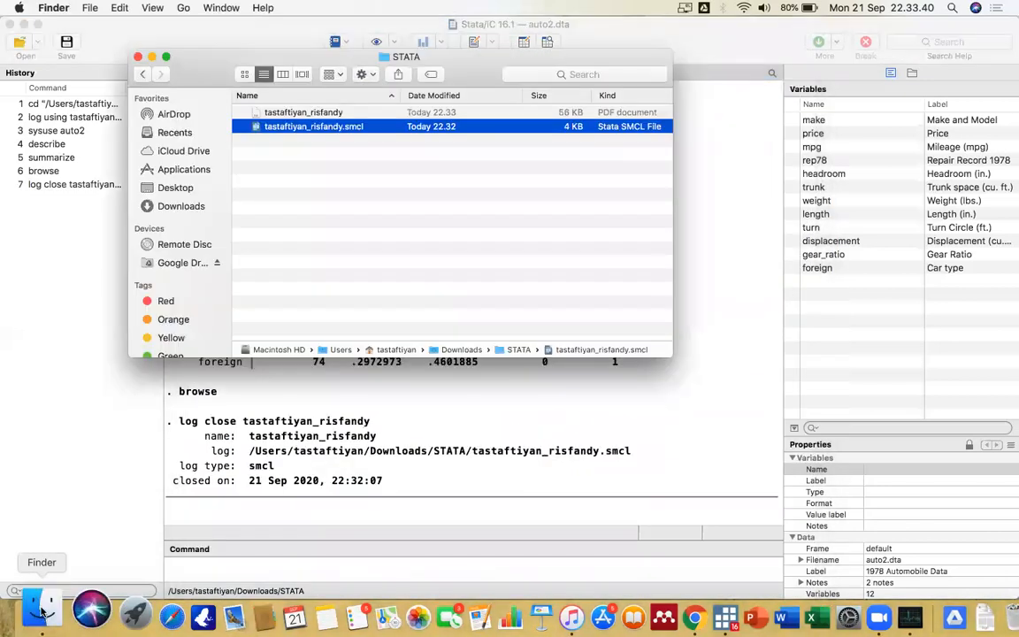
left_click(449, 142)
left_click(400, 115)
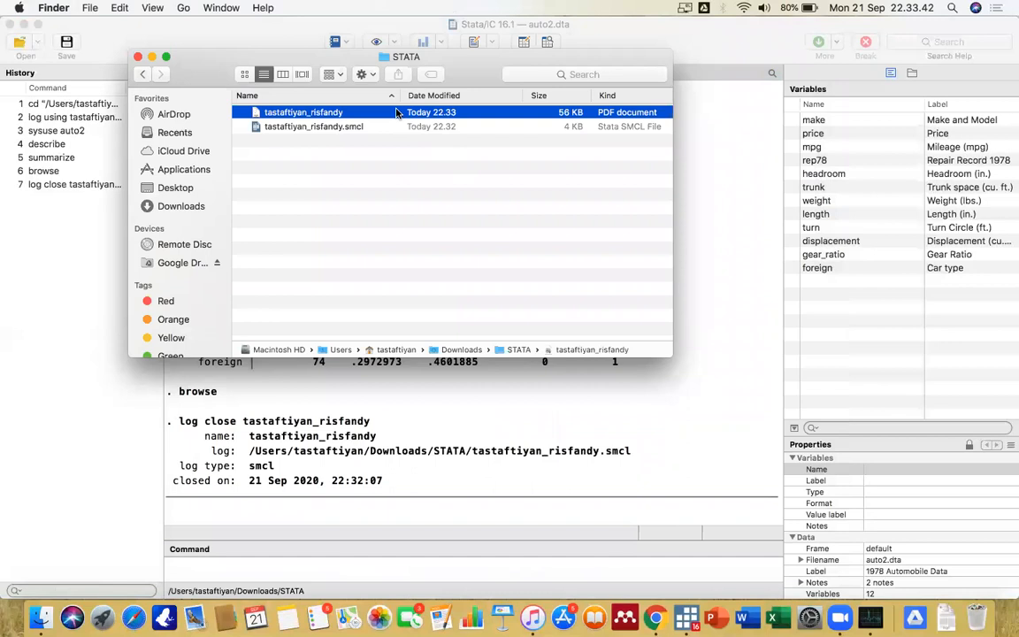
left_click(322, 127)
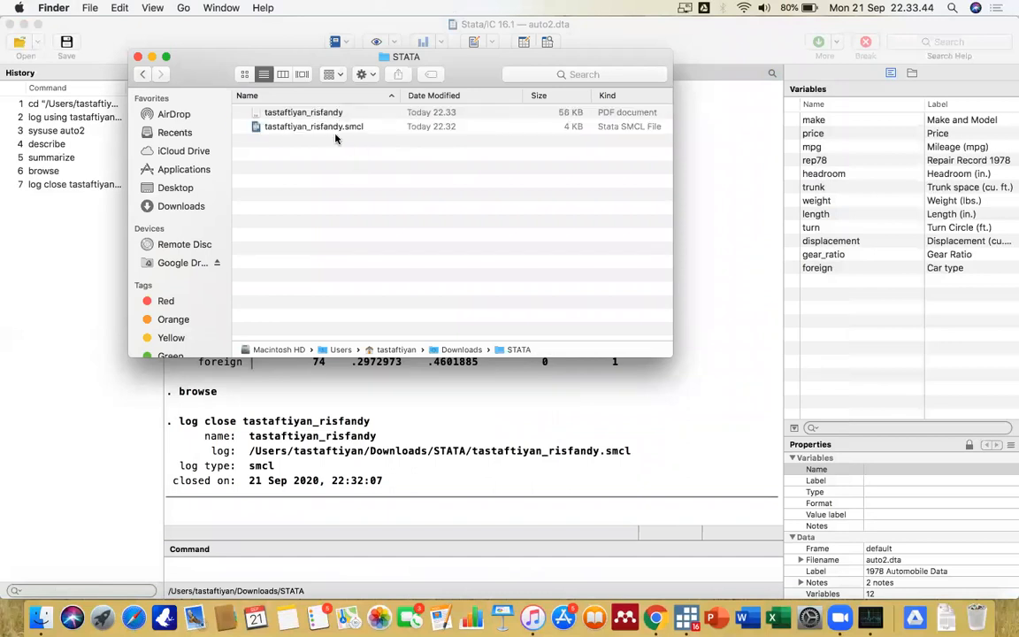
left_click(329, 128)
left_click(323, 113)
double_click(323, 113)
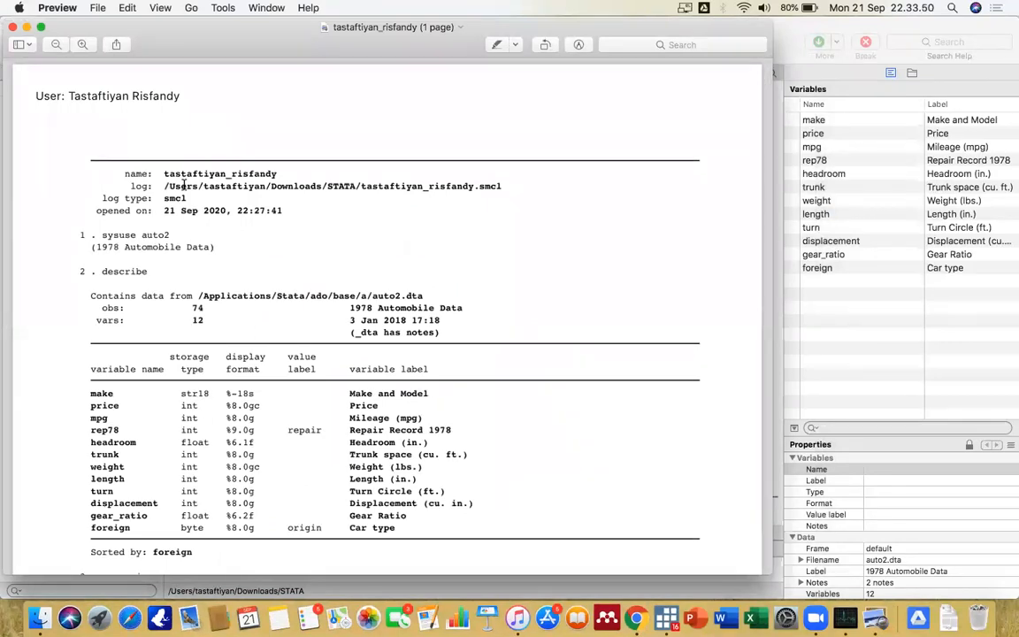
- Look through the PDF log from start to end, and highlight the log name in its header
scroll(256, 310, "down", 5)
scroll(256, 312, "down", 4)
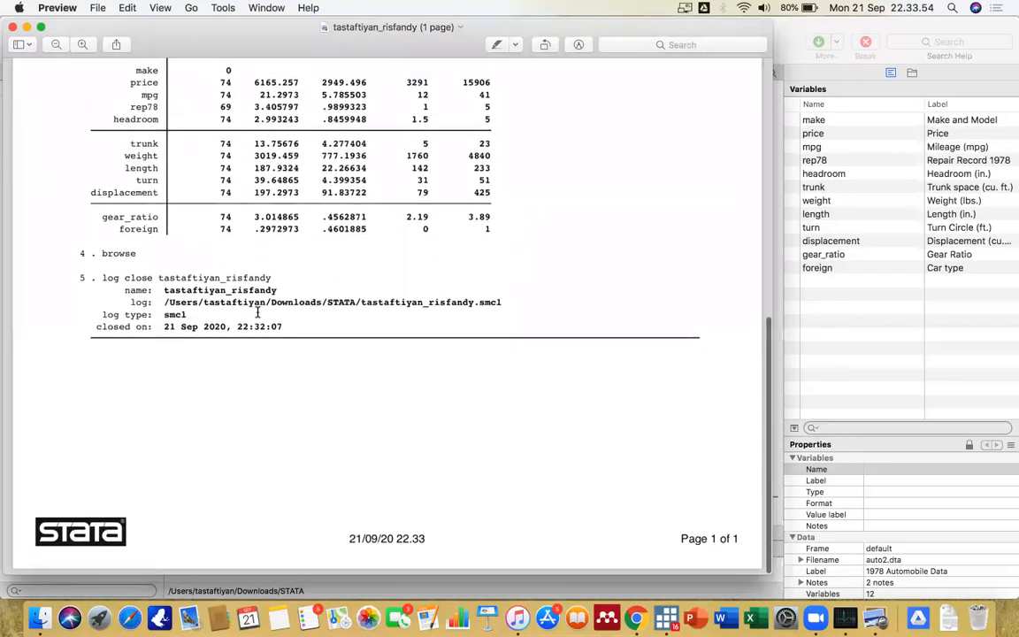
scroll(257, 311, "up", 10)
scroll(258, 312, "down", 1)
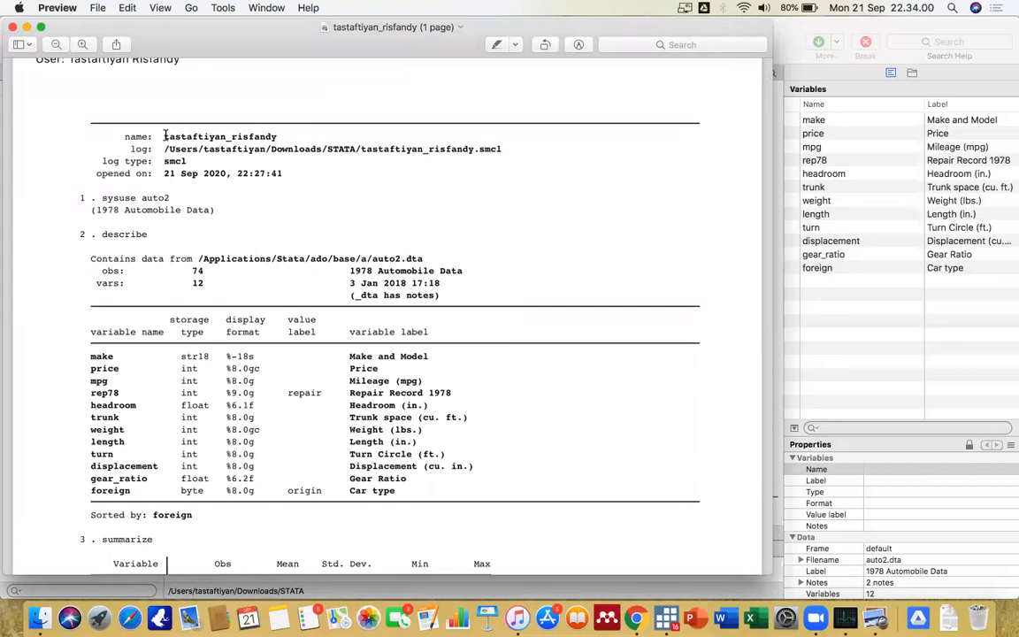
left_click_drag(164, 136, 278, 136)
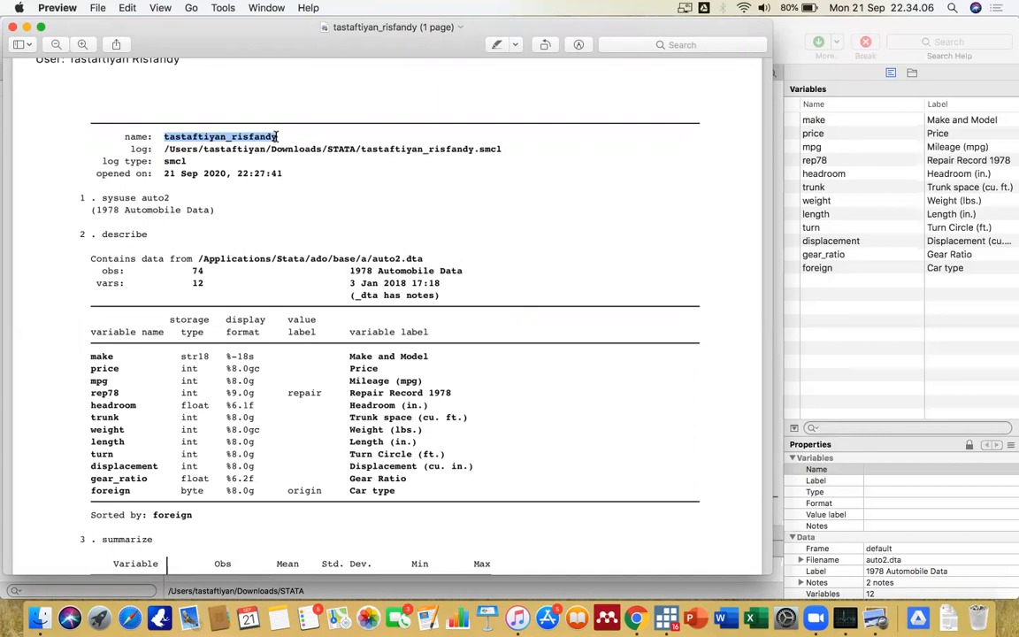
left_click(314, 130)
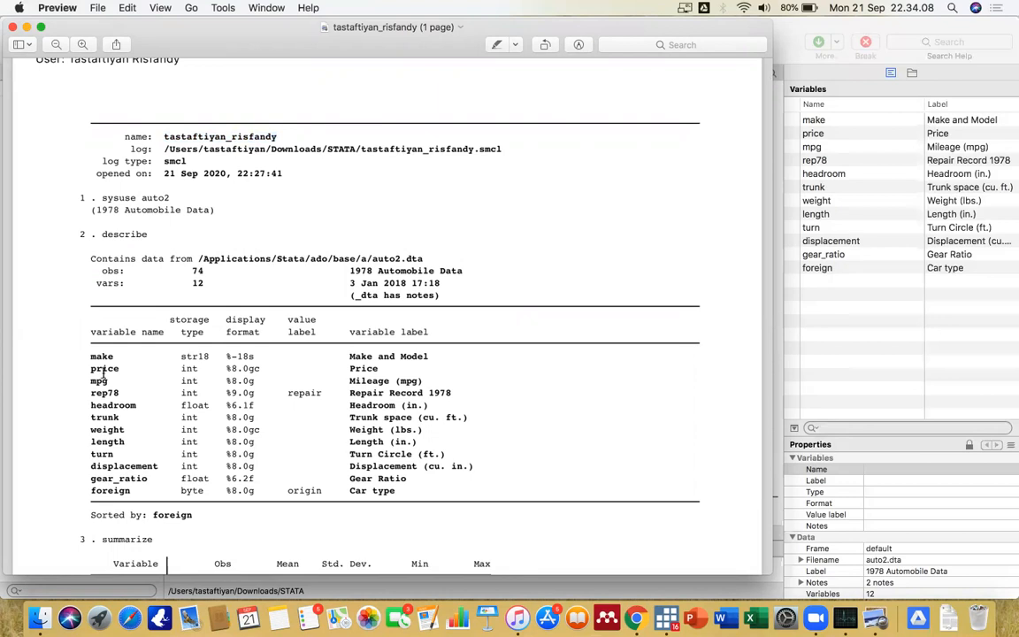
- Switch to Finder, check the SMCL log file beside the PDF, and close the Finder window
left_click(39, 615)
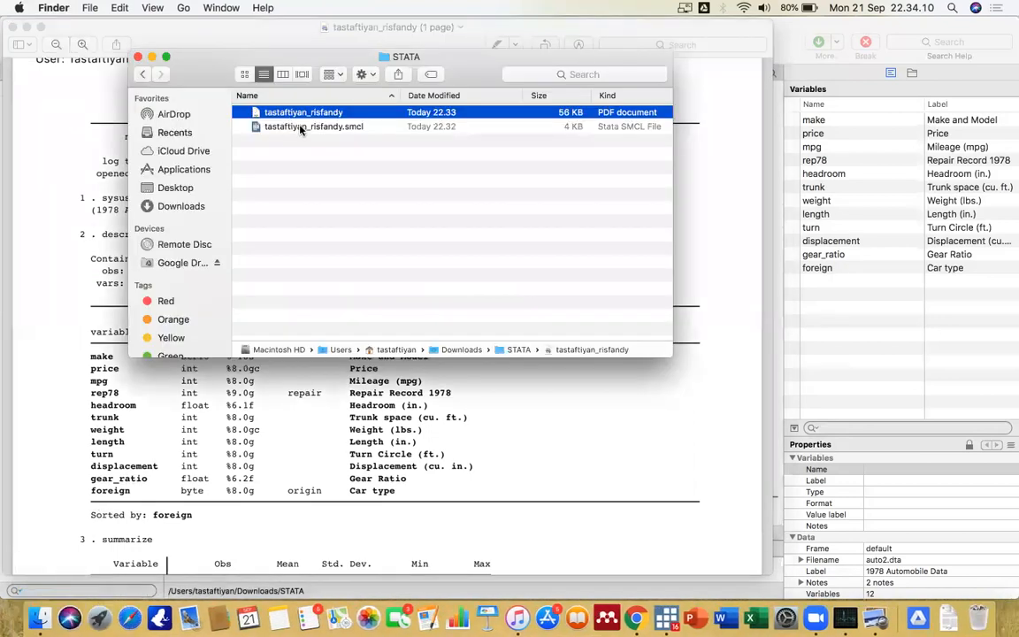
left_click(268, 125)
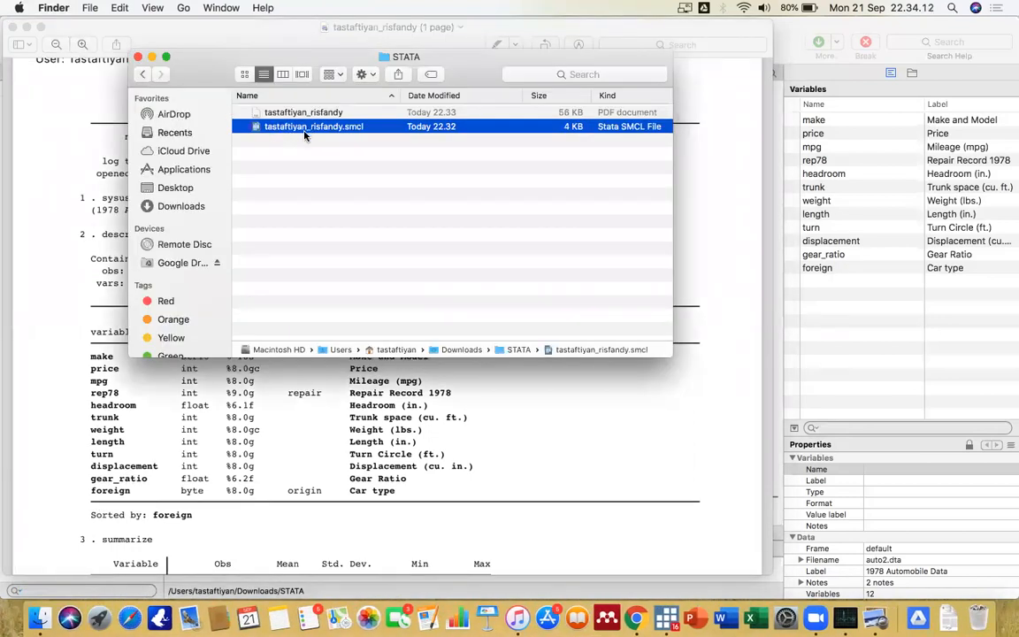
left_click(137, 56)
- Highlight the log name in the PDF's header again, close the PDF and switch to Stata
left_click(164, 130)
left_click_drag(164, 132, 276, 136)
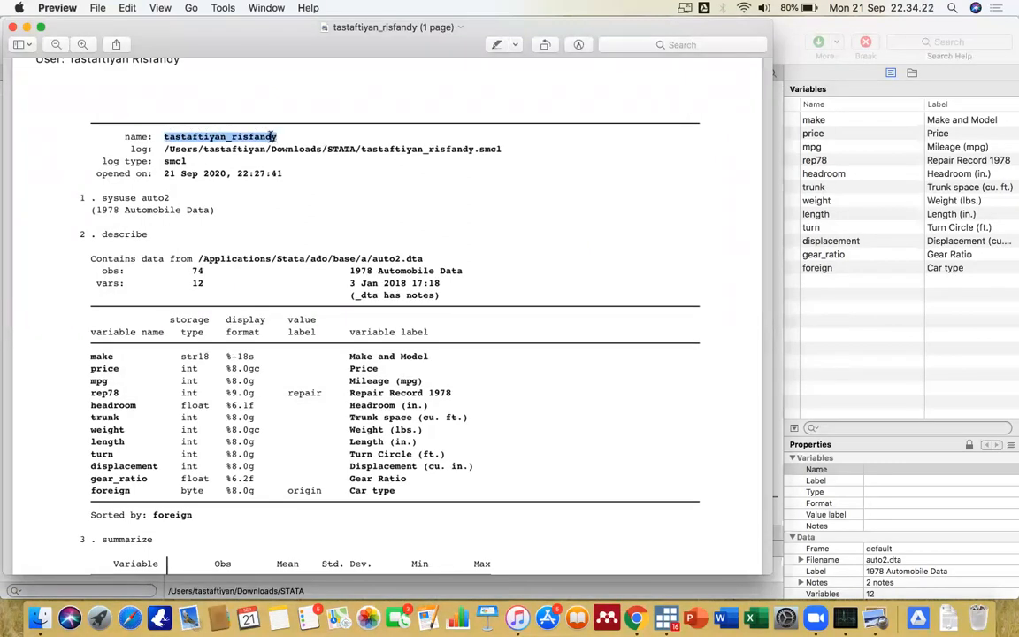
left_click(183, 134)
left_click_drag(184, 133, 280, 133)
left_click(219, 105)
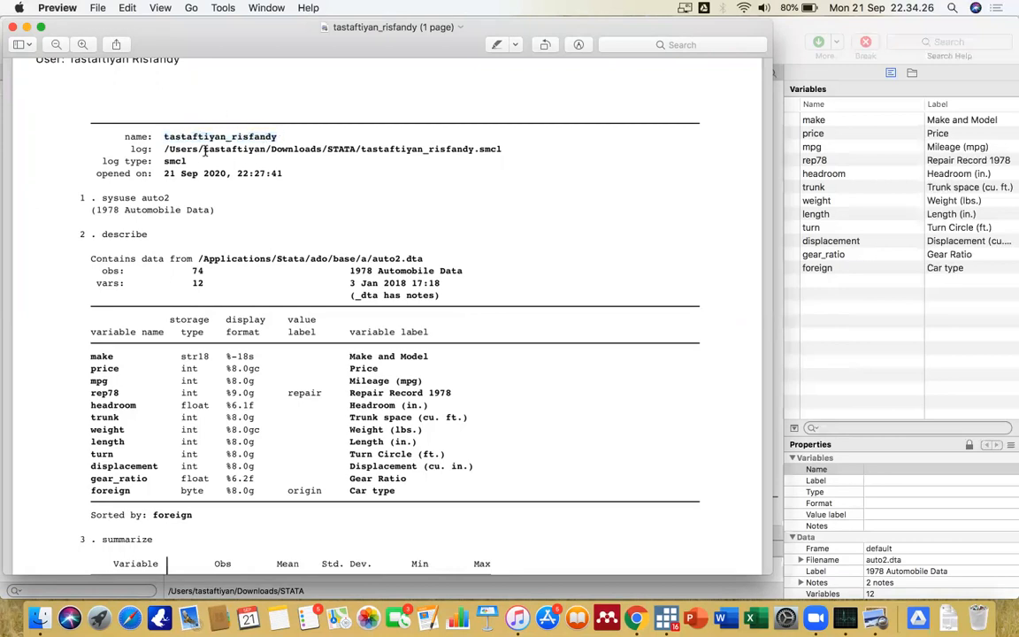
left_click(12, 27)
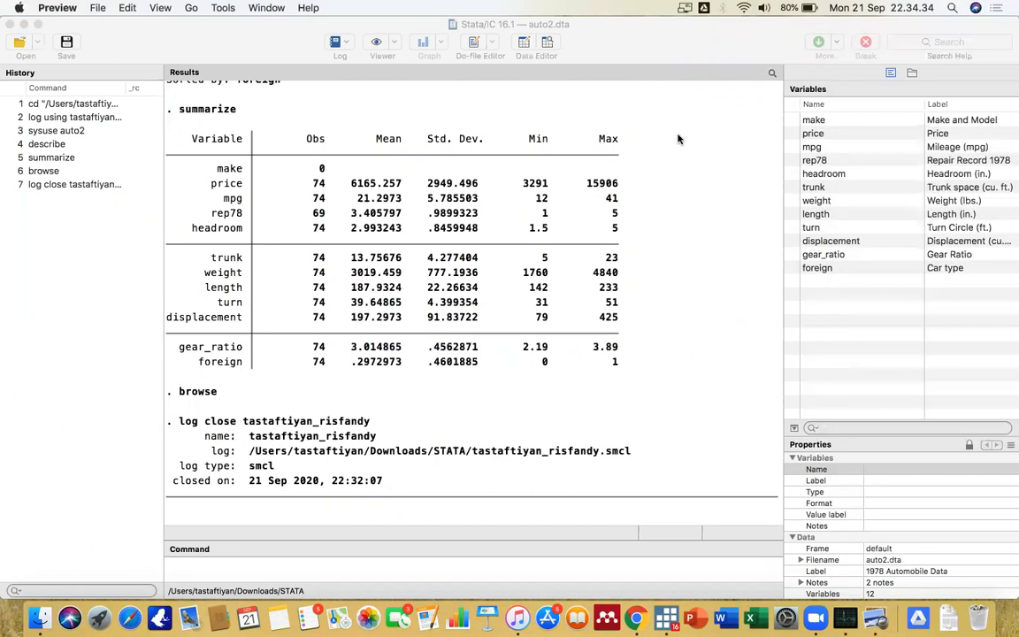
left_click(623, 36)
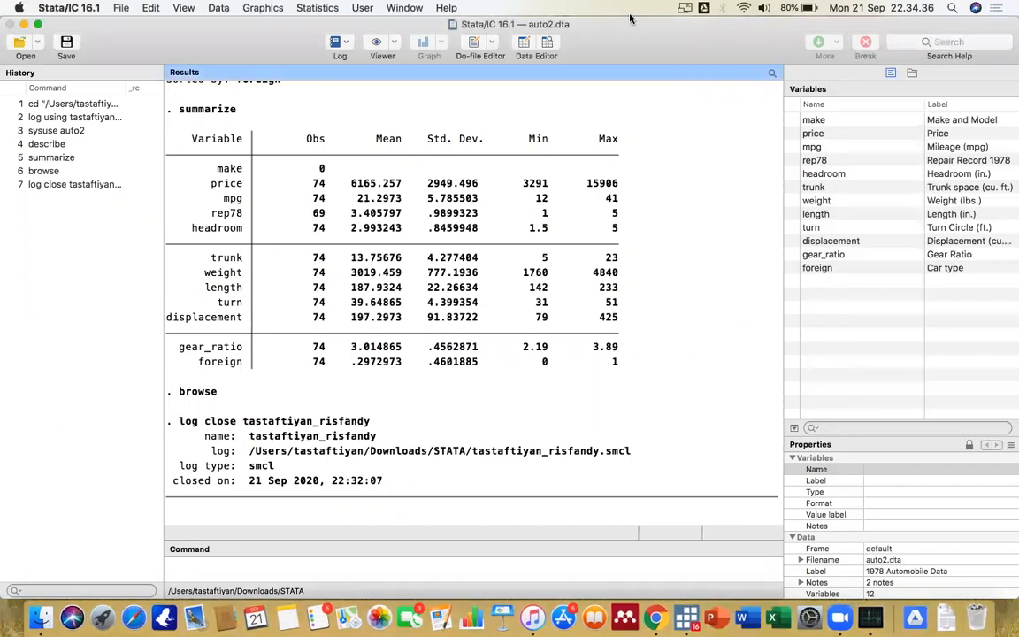